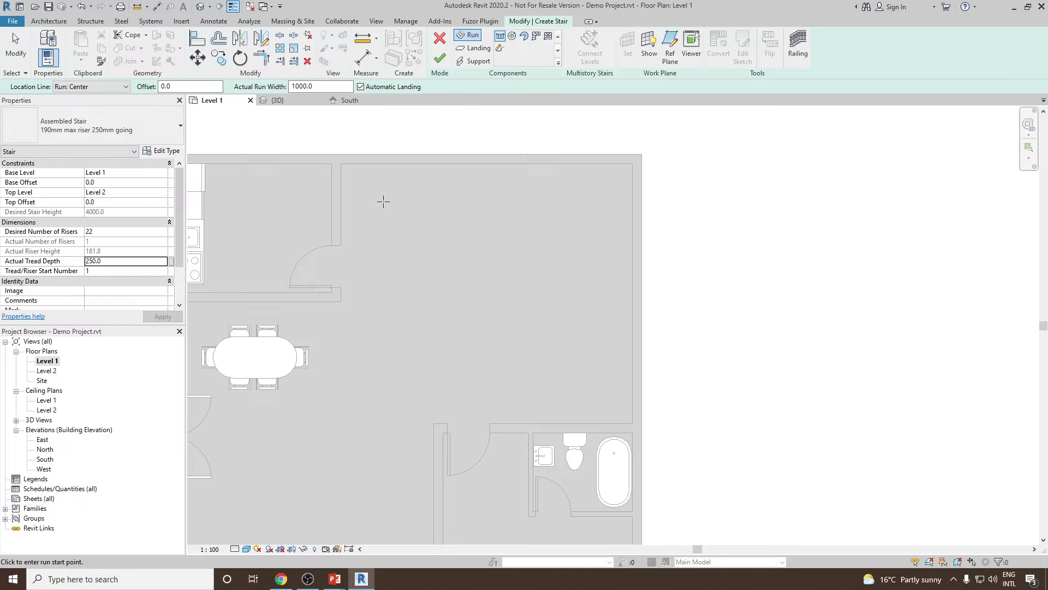
- Draw a straight 22-riser stair run along the upper exterior wall to the right-hand wall and finish the stair
left_click(384, 202)
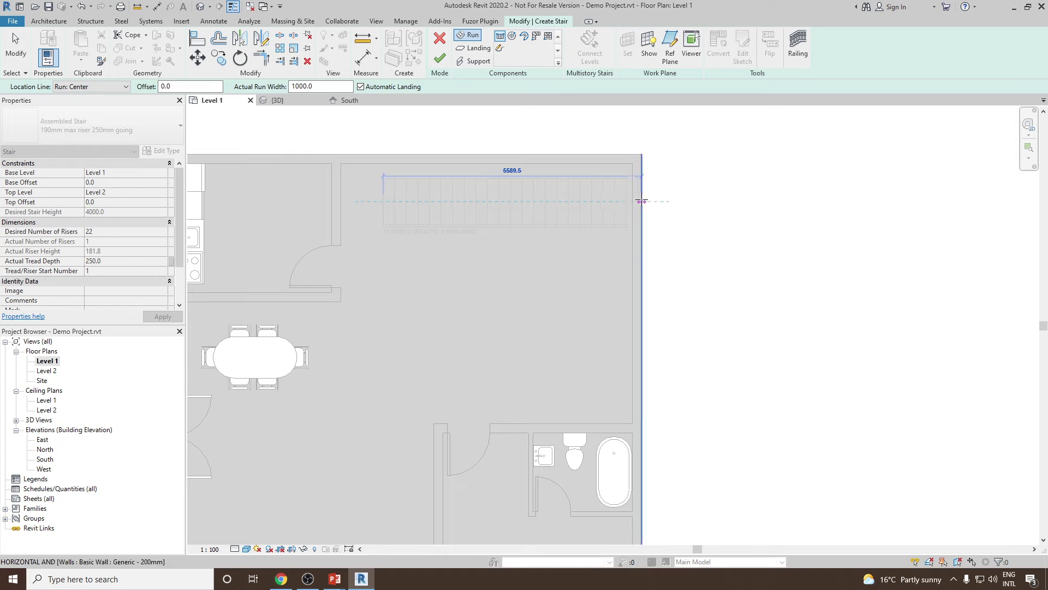
left_click(641, 202)
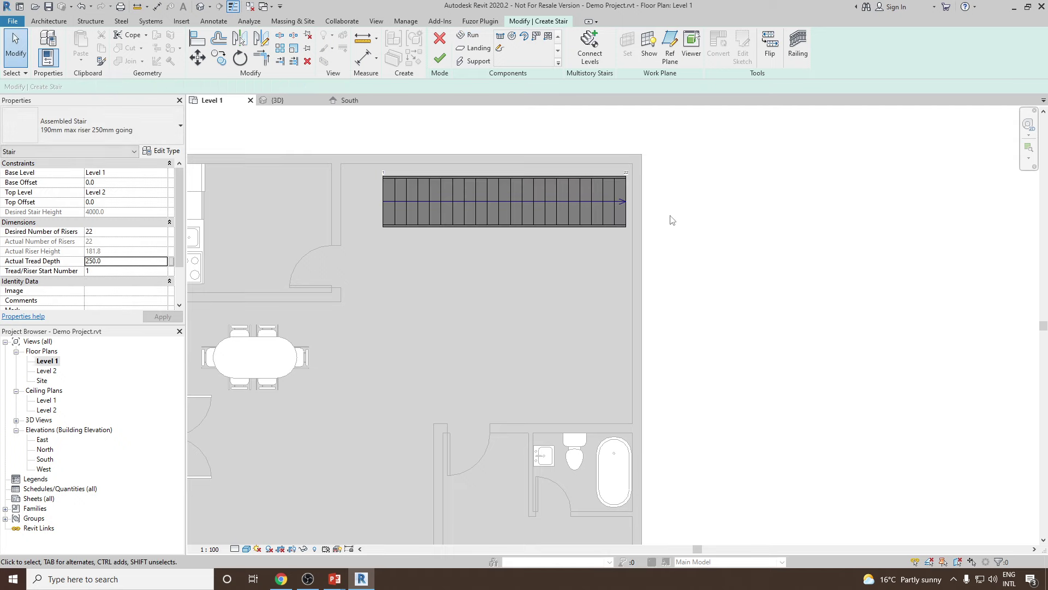
left_click(441, 58)
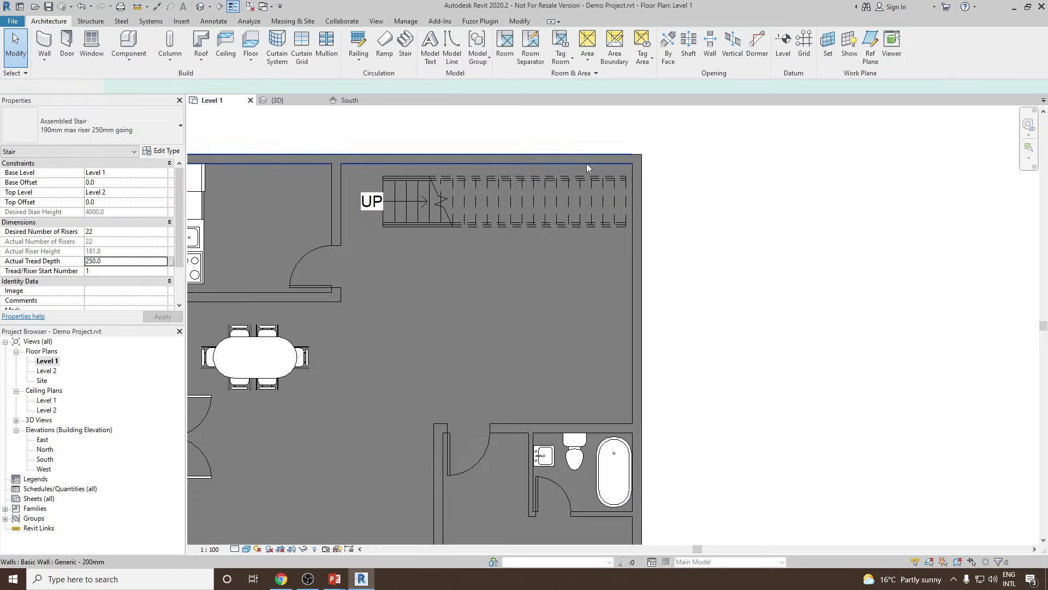
- Inspect the straight stair and its railings from several angles in the 3D view
left_click(200, 6)
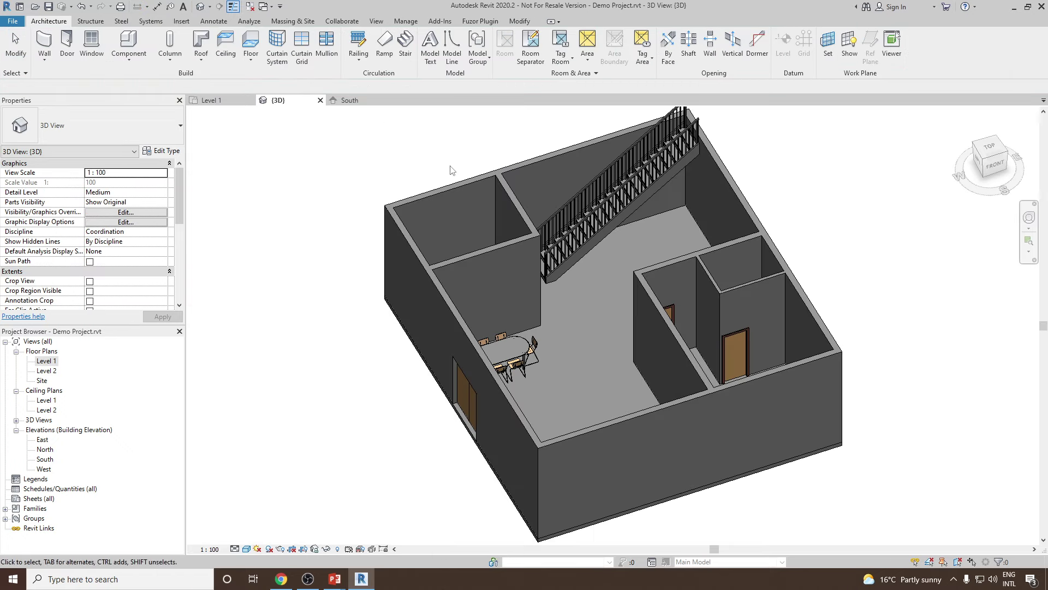
middle_click_drag(677, 290, 604, 305, "shift")
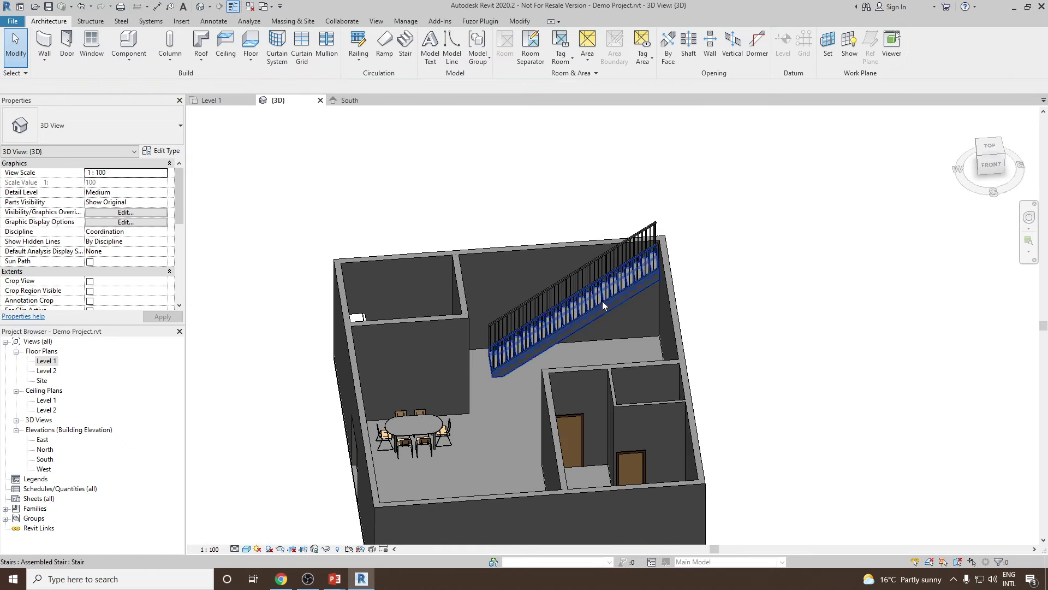
left_click(614, 314)
left_click(764, 298)
scroll(646, 298, "up", 5)
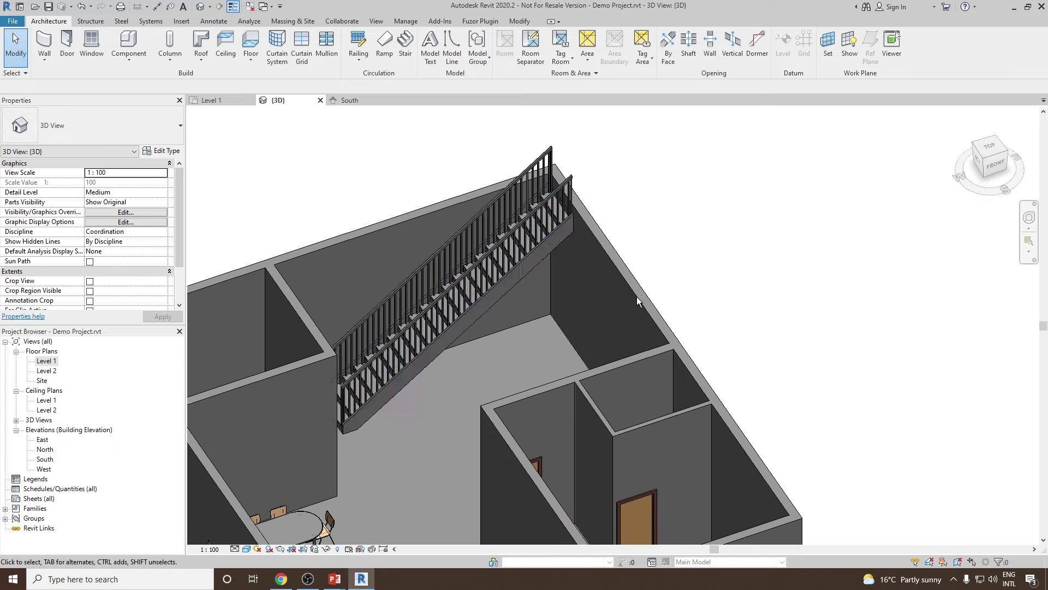
scroll(641, 347, "up", 3)
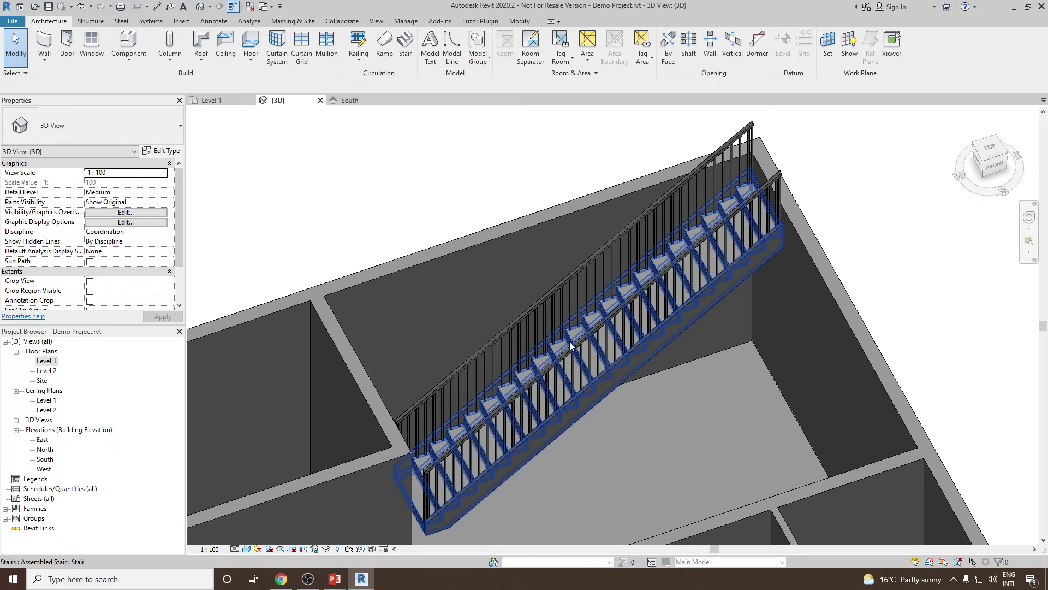
left_click(572, 341)
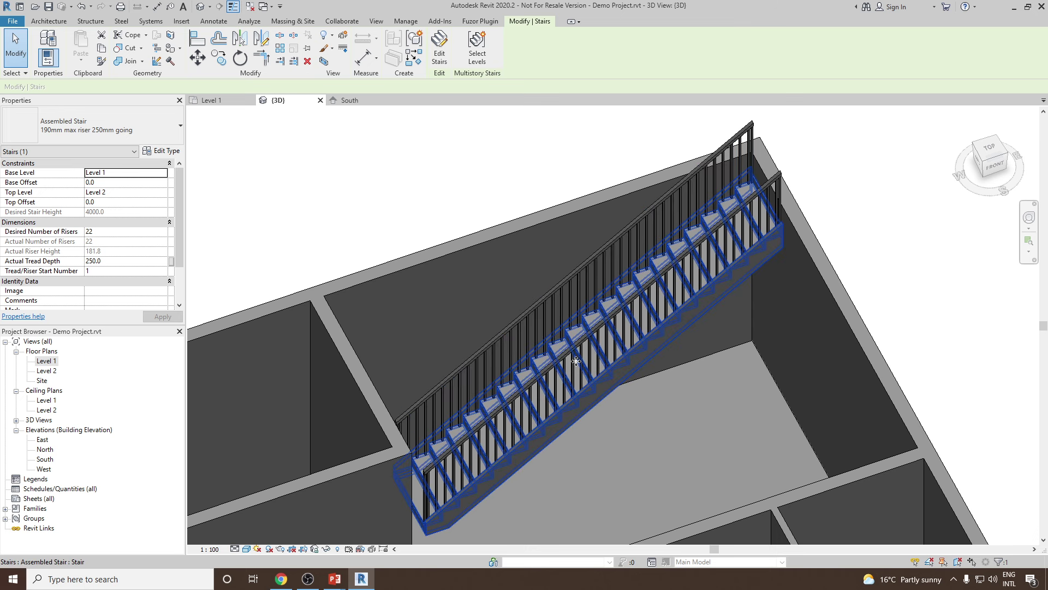
key("Escape")
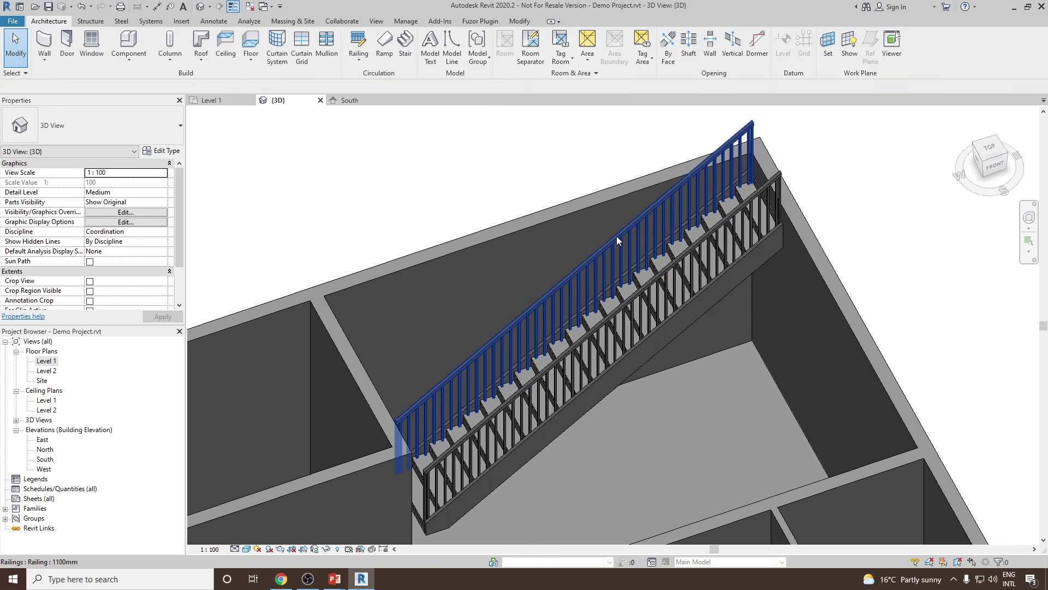
- Delete both railings of the straight stair and undo the last railing deletion
left_click(617, 240)
key("Escape")
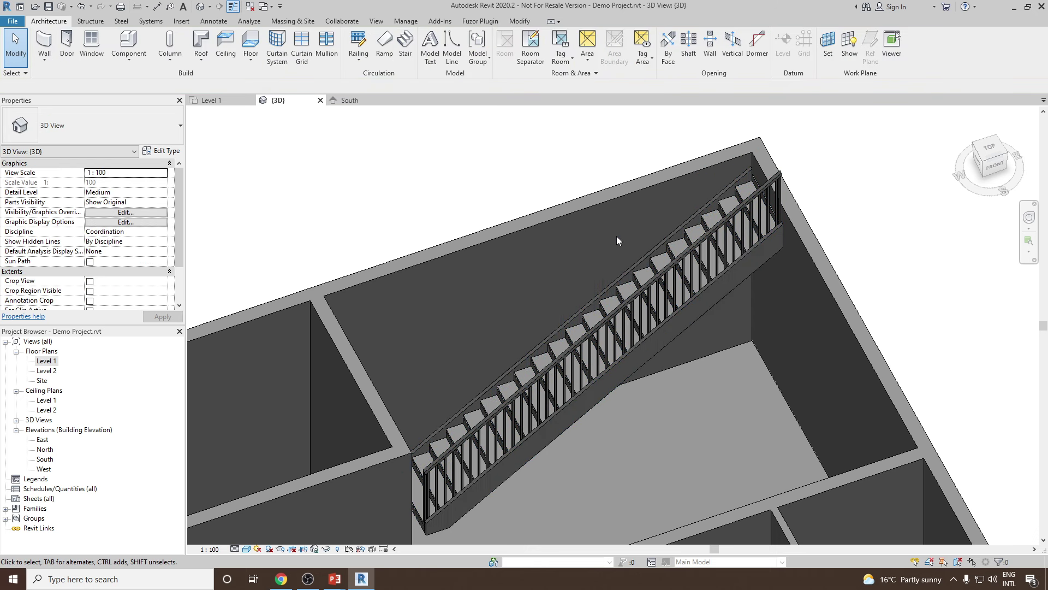
left_click(595, 340)
key("Delete")
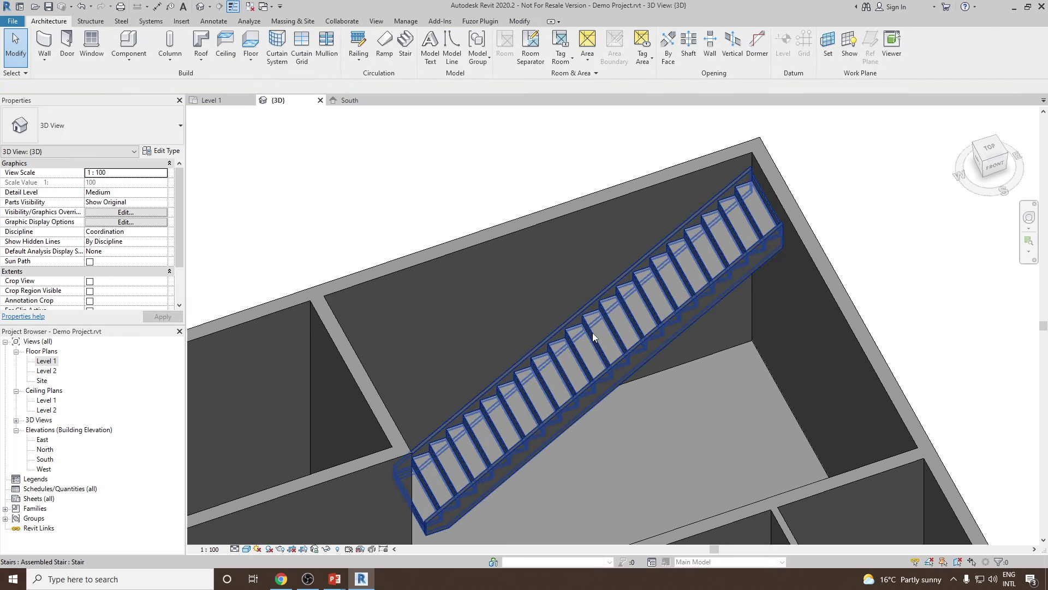
middle_click_drag(599, 345, 615, 390, "shift")
key("ctrl+z")
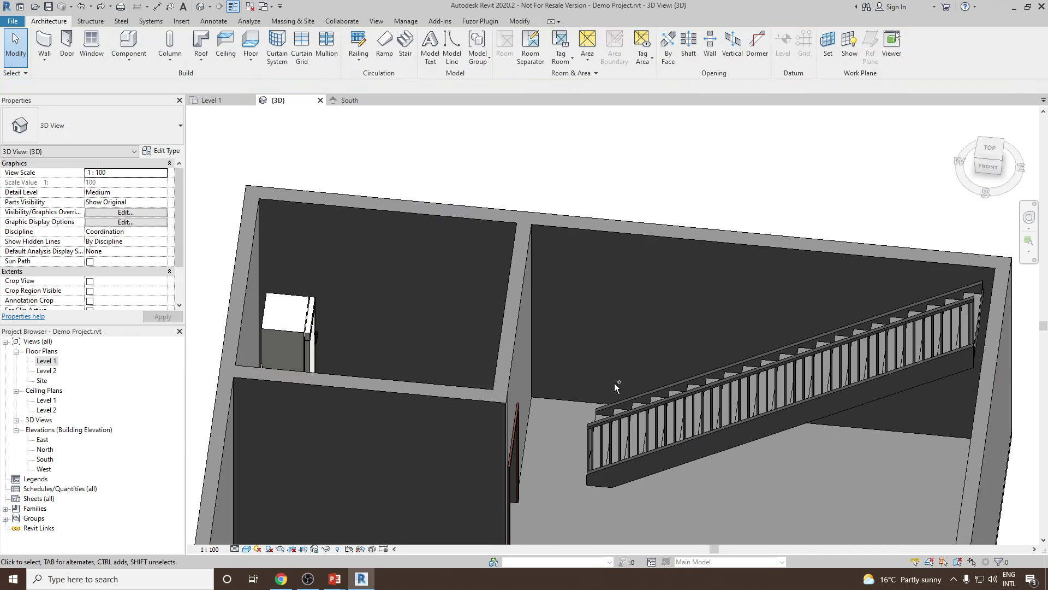
- Open the straight stair for editing in the Level 1 plan, cancel the edit and remove the stair
double_click(606, 420)
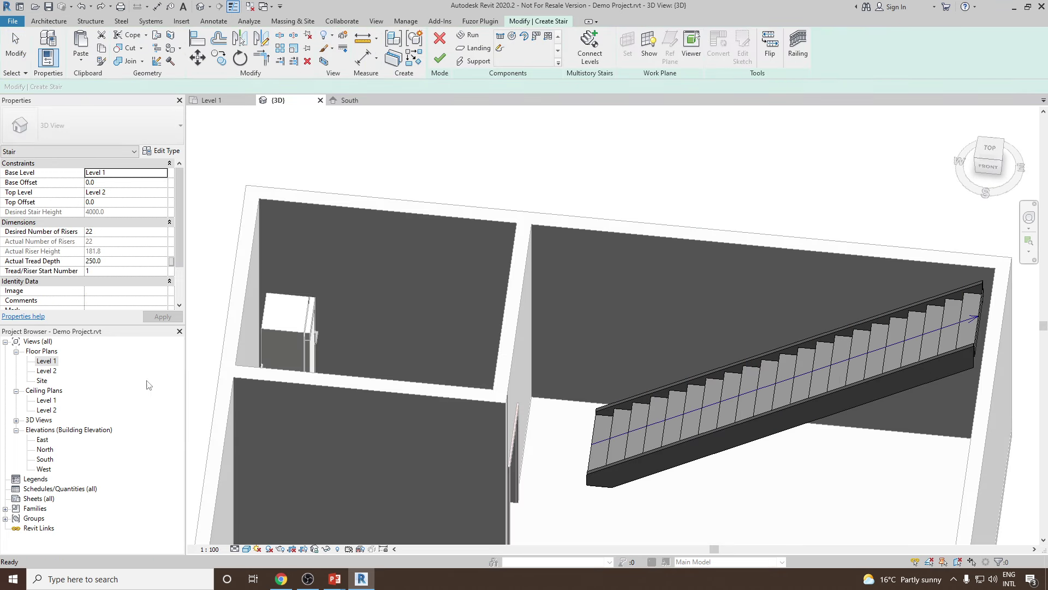
double_click(45, 361)
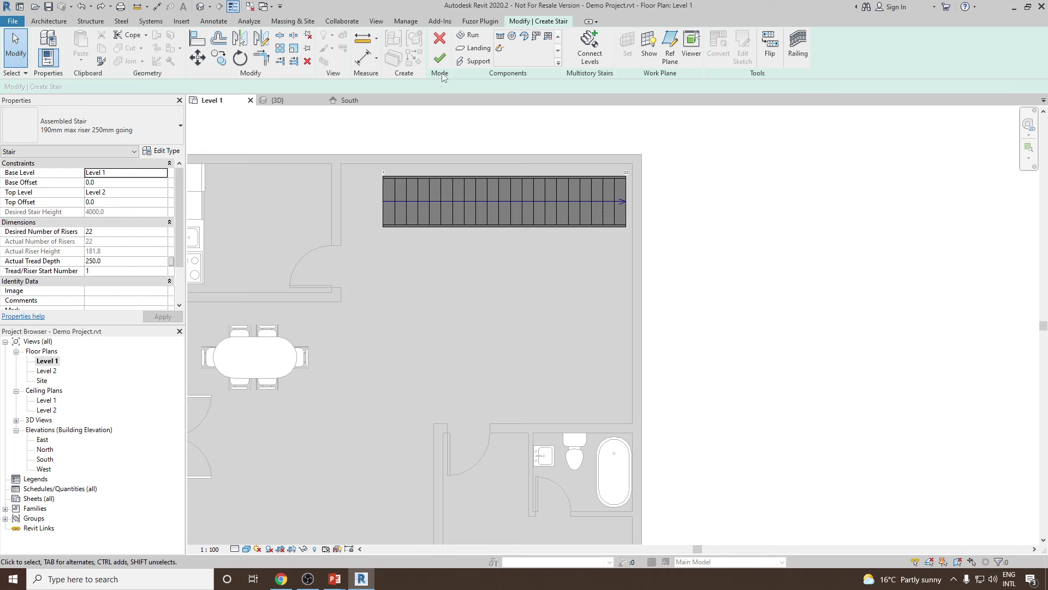
left_click(440, 38)
left_click(549, 300)
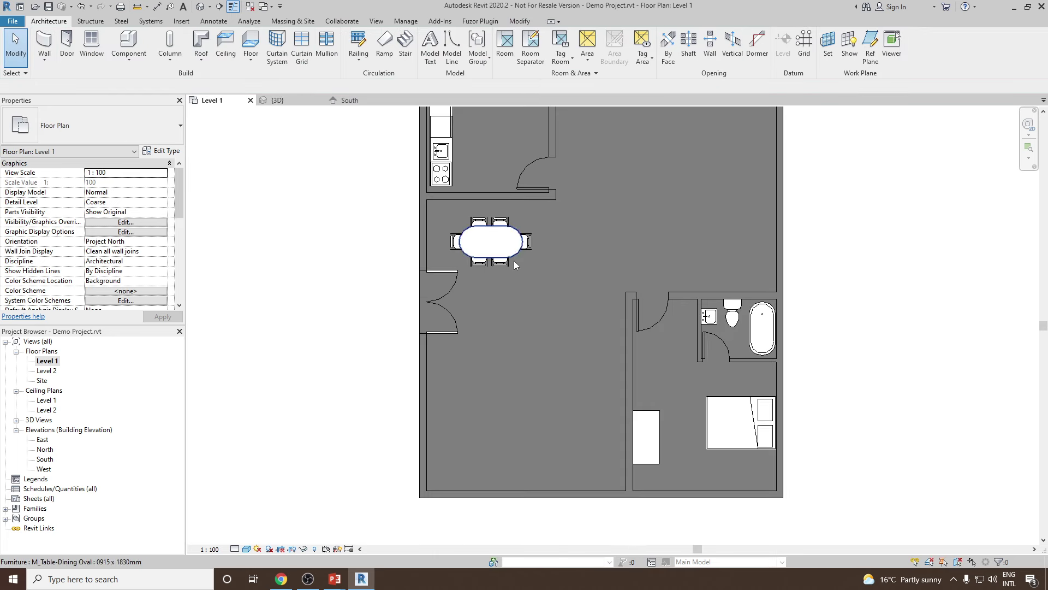
scroll(473, 182, "down", 1)
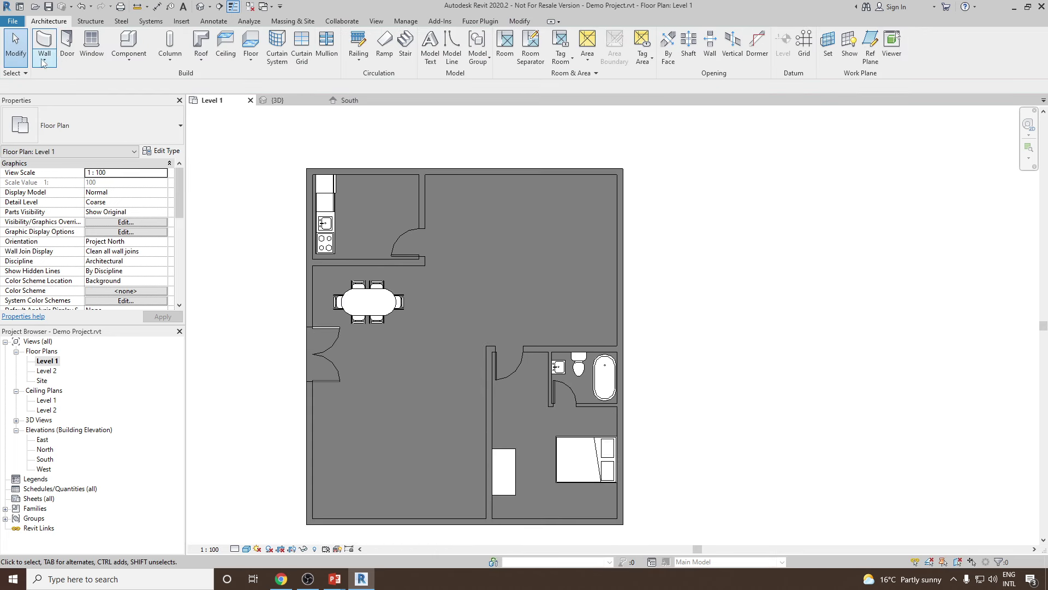
- Try to create a stair from two perpendicular 11-riser runs joined by an automatic landing, and undo both runs
left_click(406, 44)
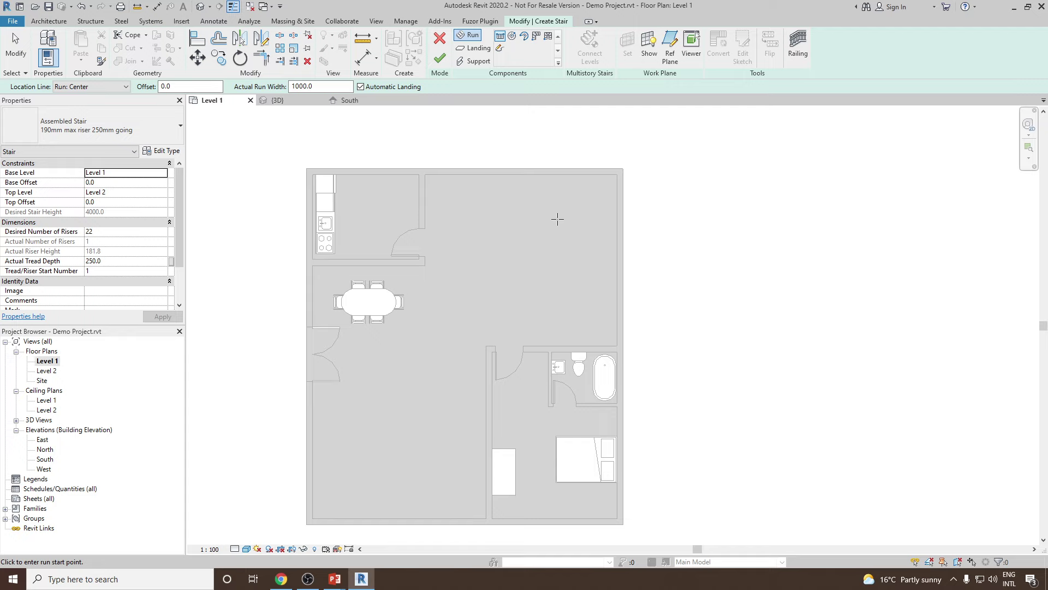
left_click(461, 294)
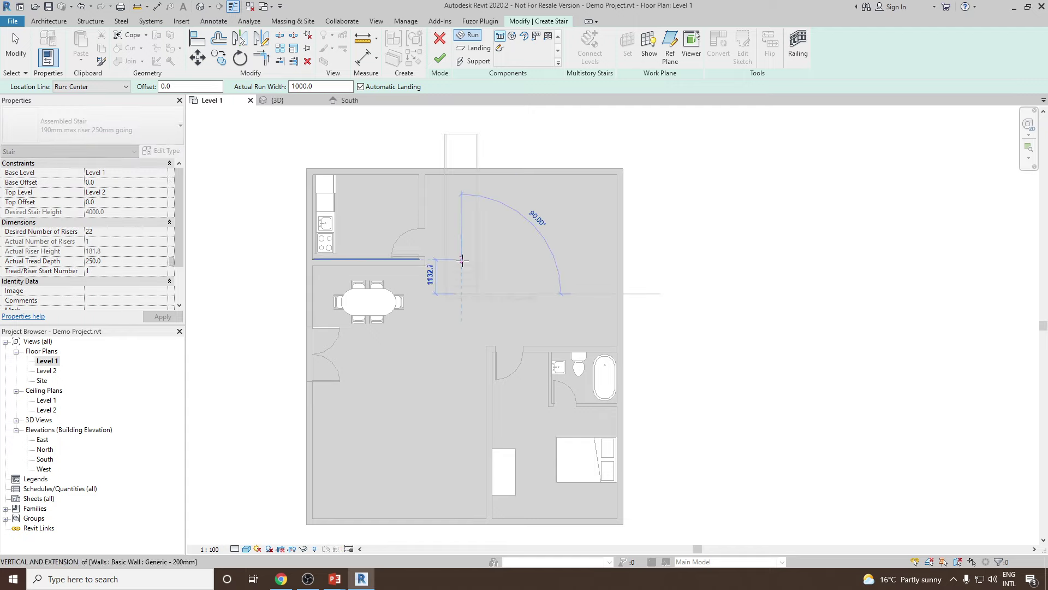
left_click(461, 217)
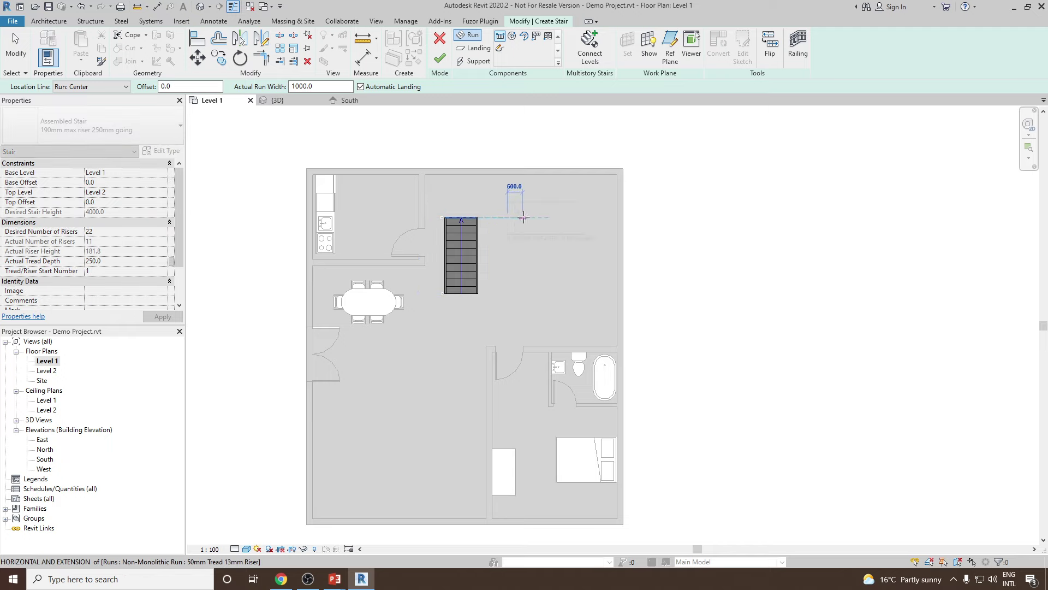
left_click(583, 217)
key("Escape")
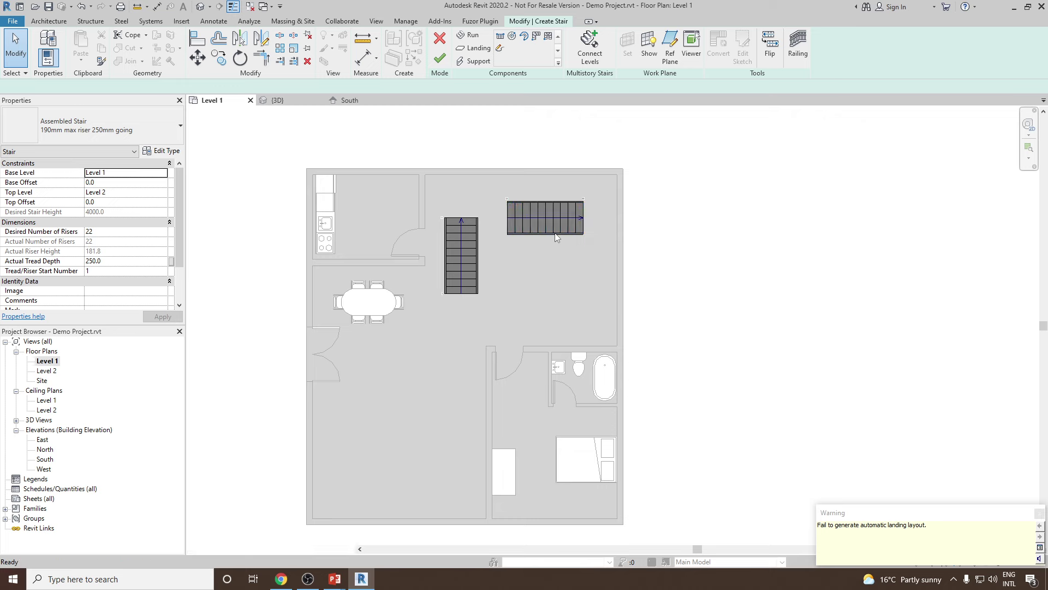
key("ctrl+z")
key("ctrl+z")
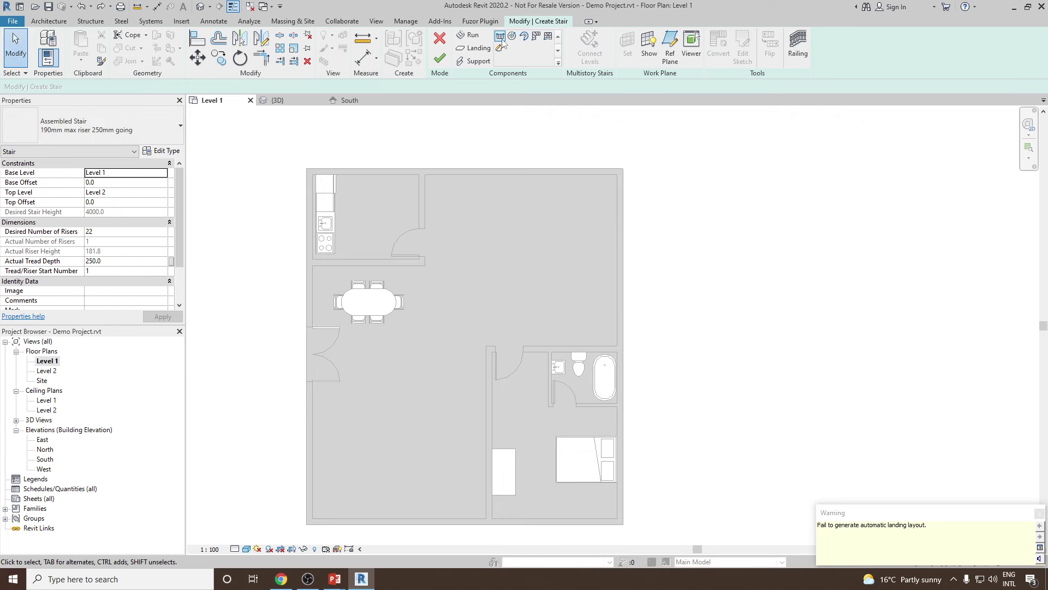
left_click(500, 37)
left_click(463, 283)
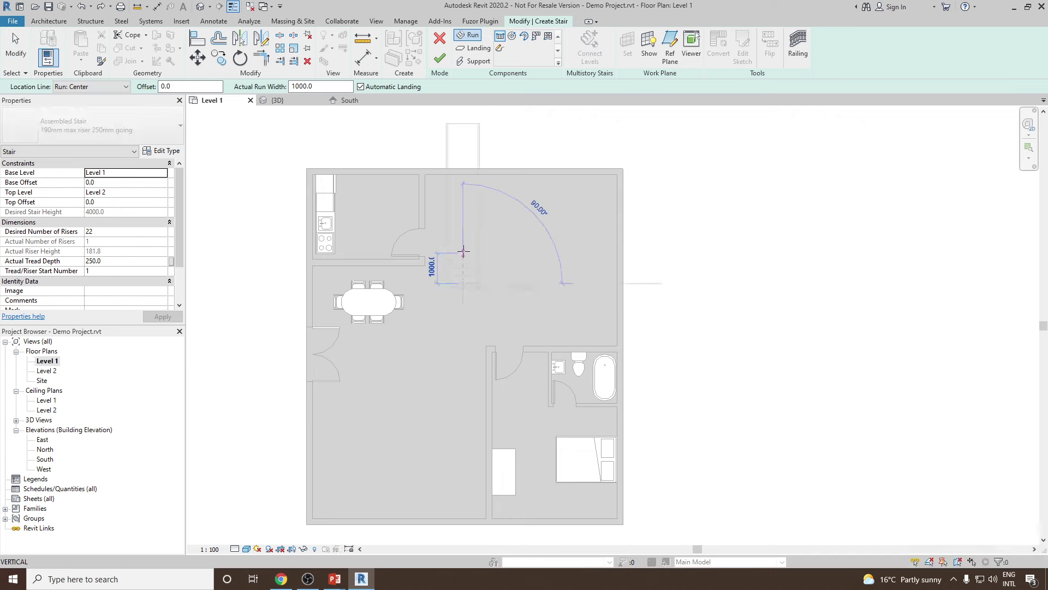
right_click(461, 208)
left_click(481, 227)
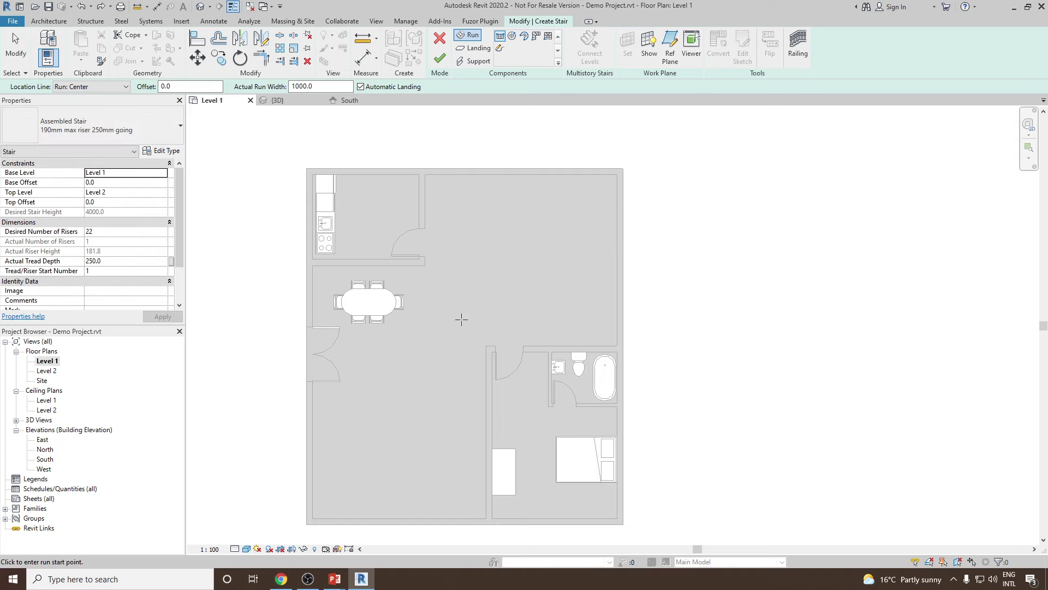
- Create an L-shaped stair from a vertical 11-riser run about 2500 mm long and a horizontal 11-riser run with an automatic landing
left_click(462, 319)
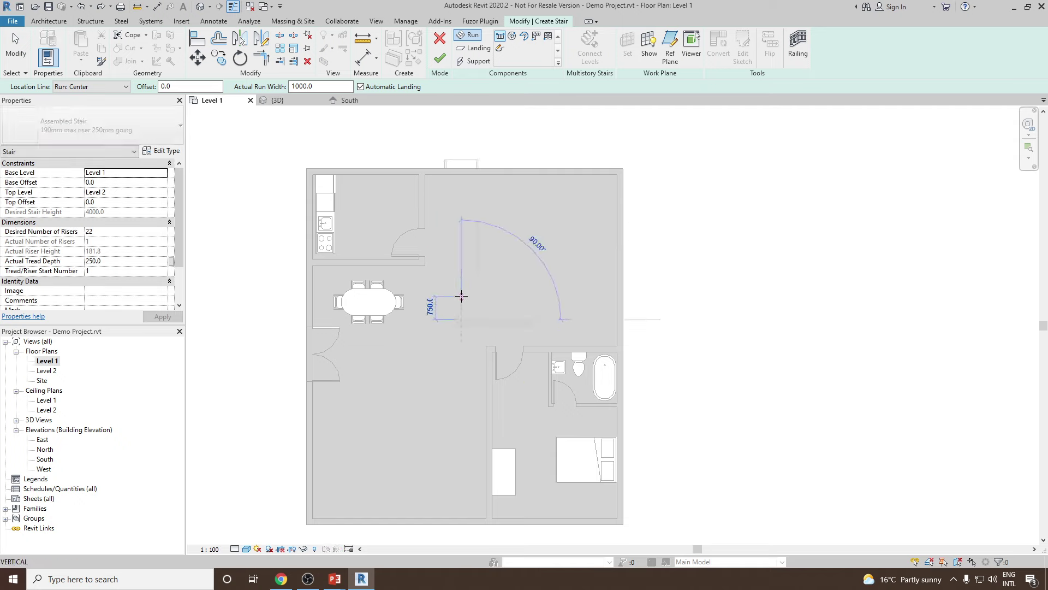
left_click(461, 243)
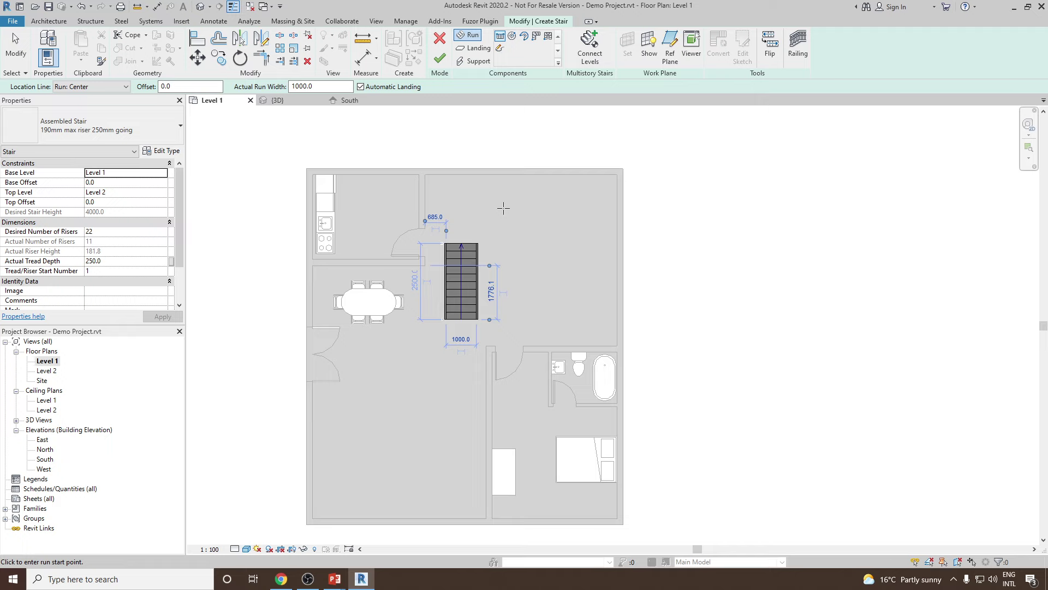
left_click(500, 190)
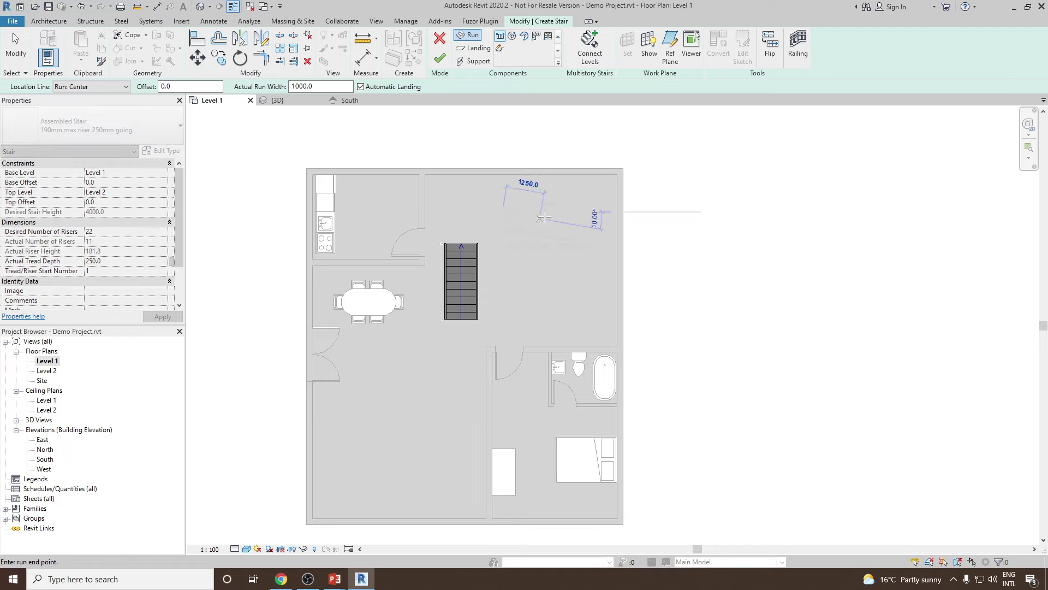
left_click(598, 211)
key("Escape")
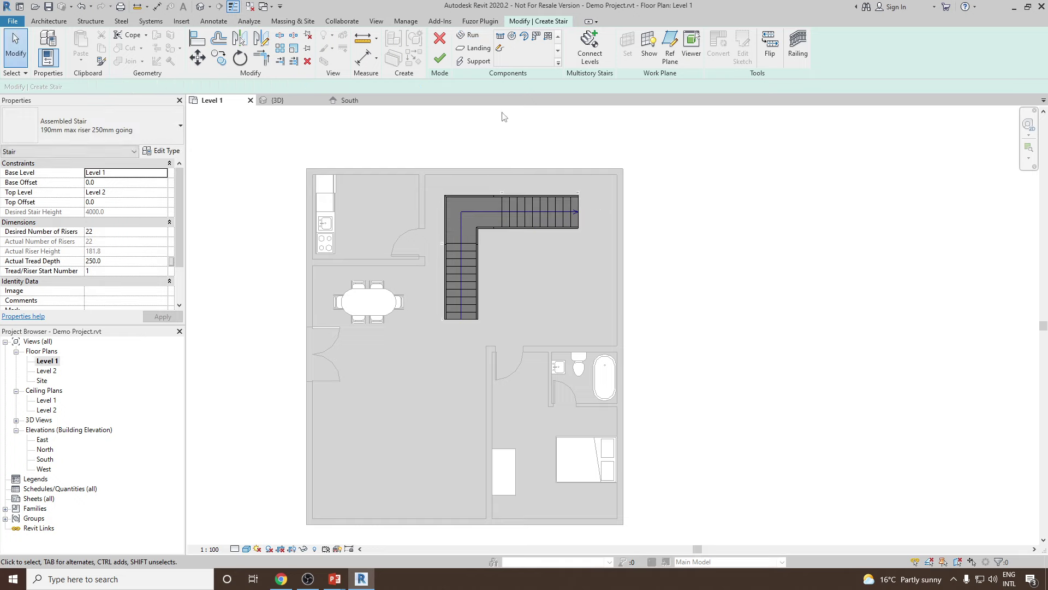
left_click(442, 60)
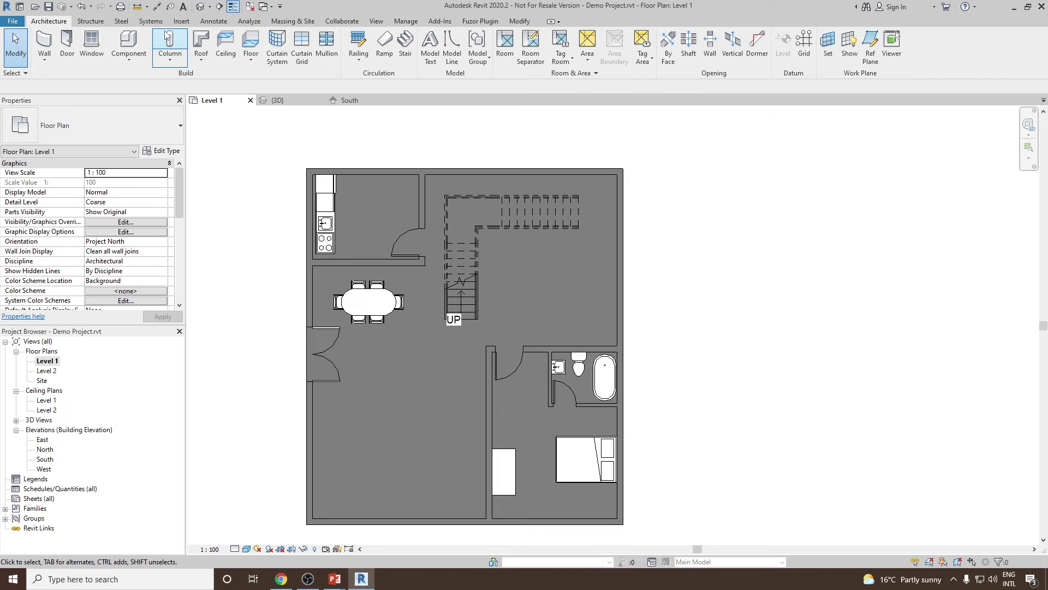
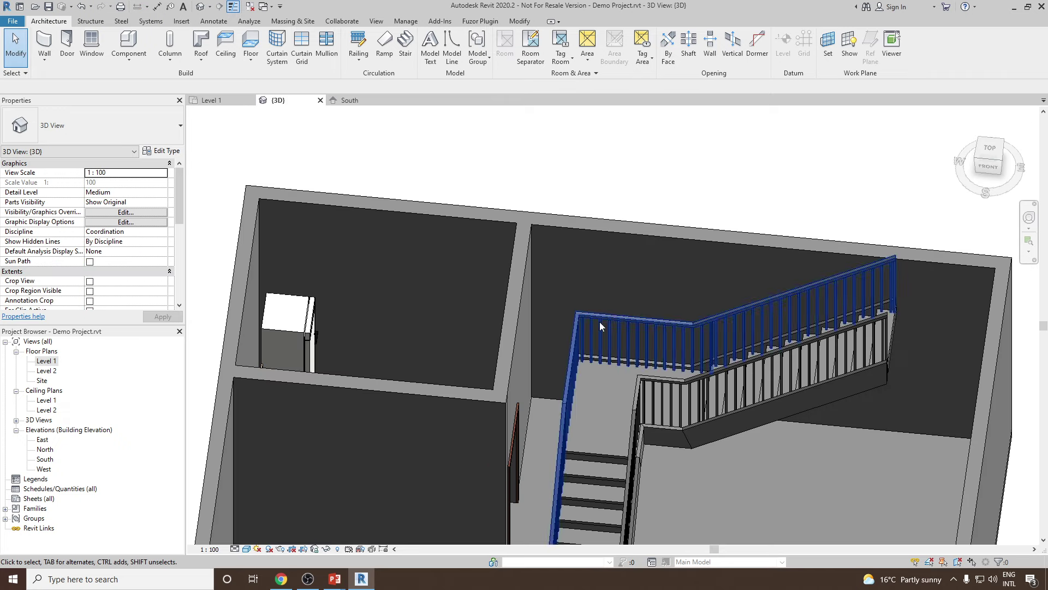
- Set the 3D view to the Realistic visual style and inspect the L-shaped stair
scroll(599, 323, "down", 3)
scroll(590, 302, "up", 4)
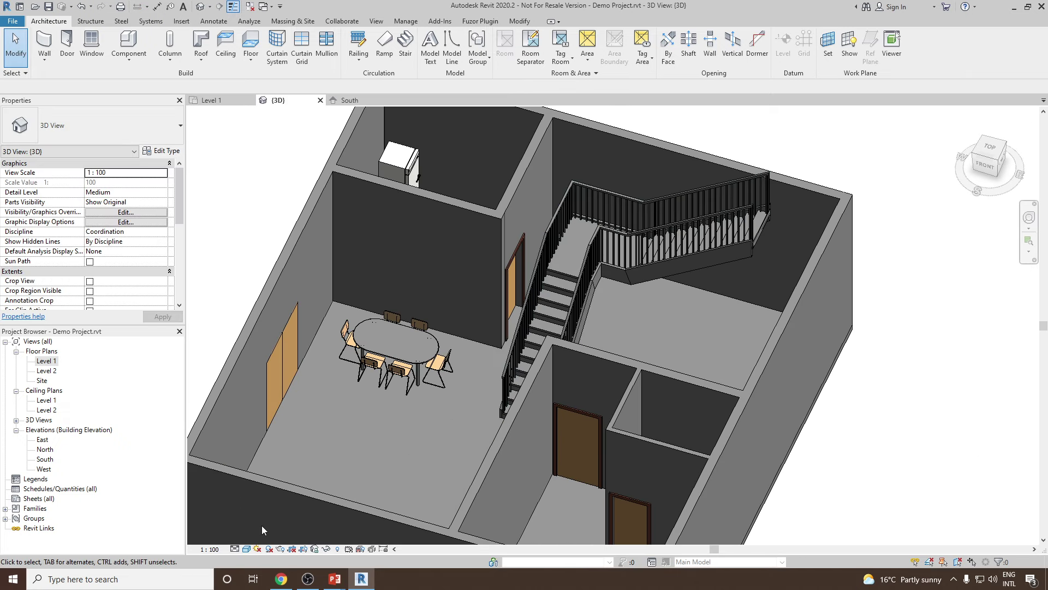
left_click(247, 549)
left_click(255, 527)
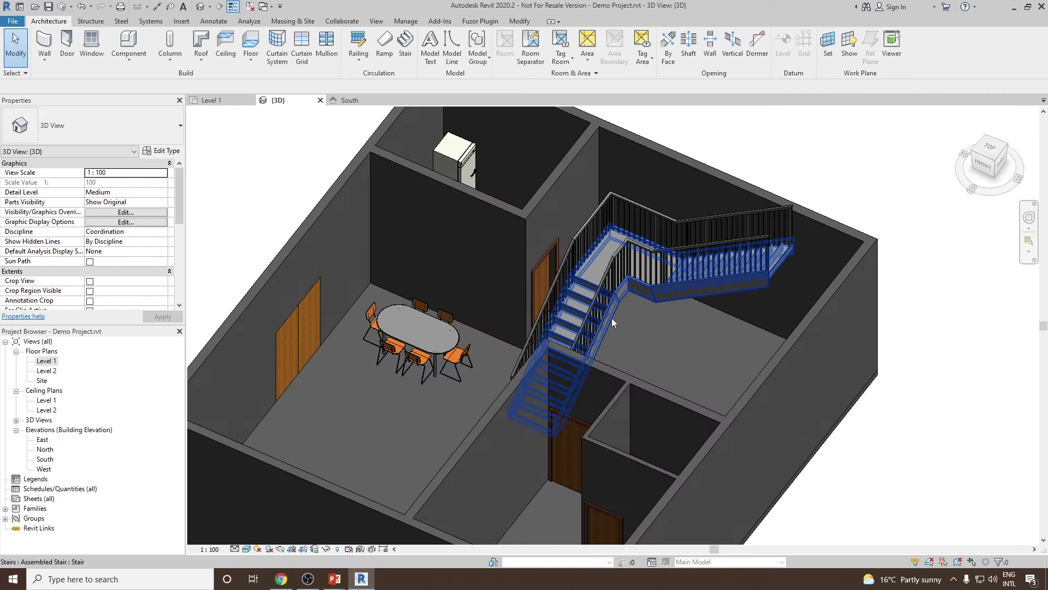
middle_click_drag(611, 318, 612, 312, "shift")
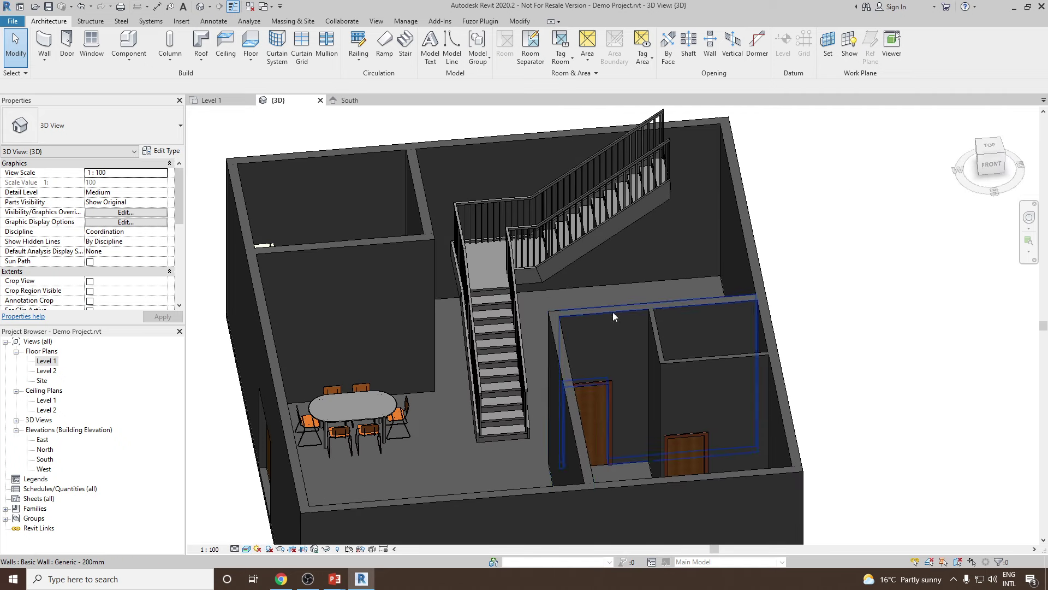
middle_click_drag(503, 336, 526, 274, "shift")
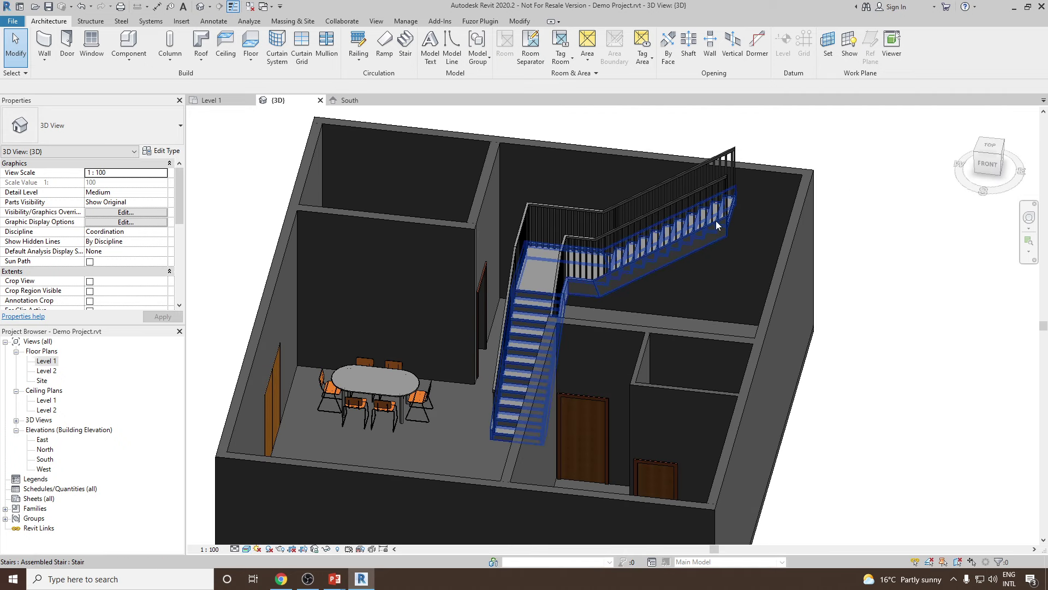
- Examine the L-shaped stair's properties and its UP direction arrow and break line in the Level 1 floor plan
double_click(46, 362)
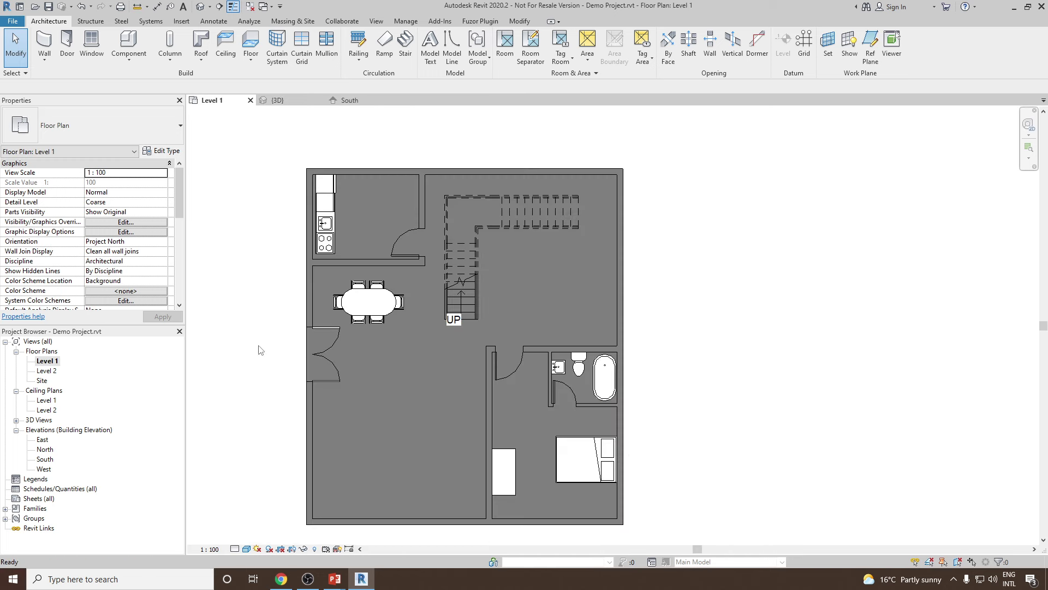
left_click(470, 274)
scroll(113, 240, "down", 2)
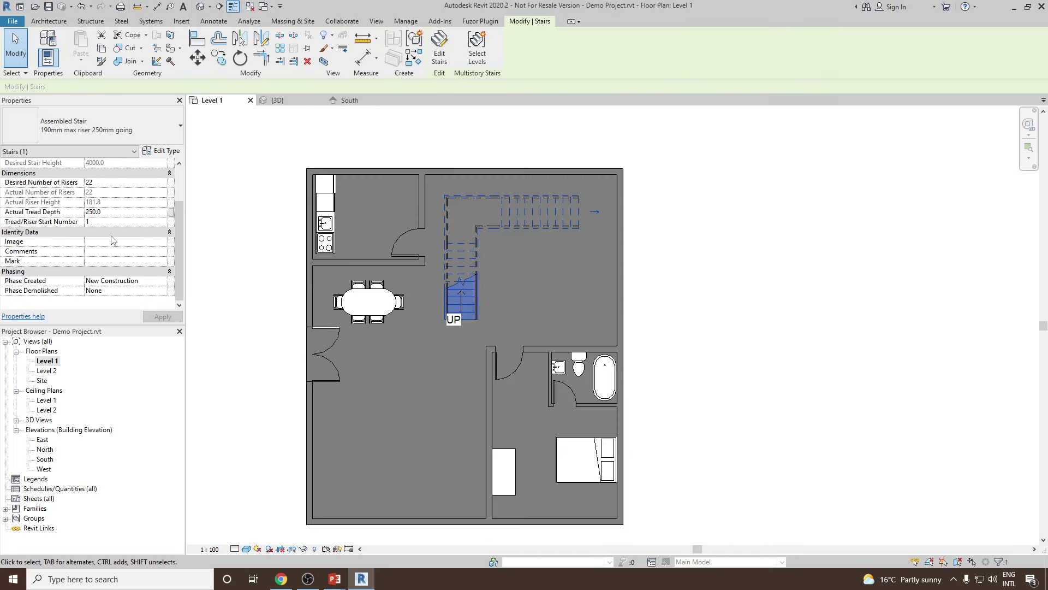
scroll(116, 245, "up", 2)
left_click(281, 247)
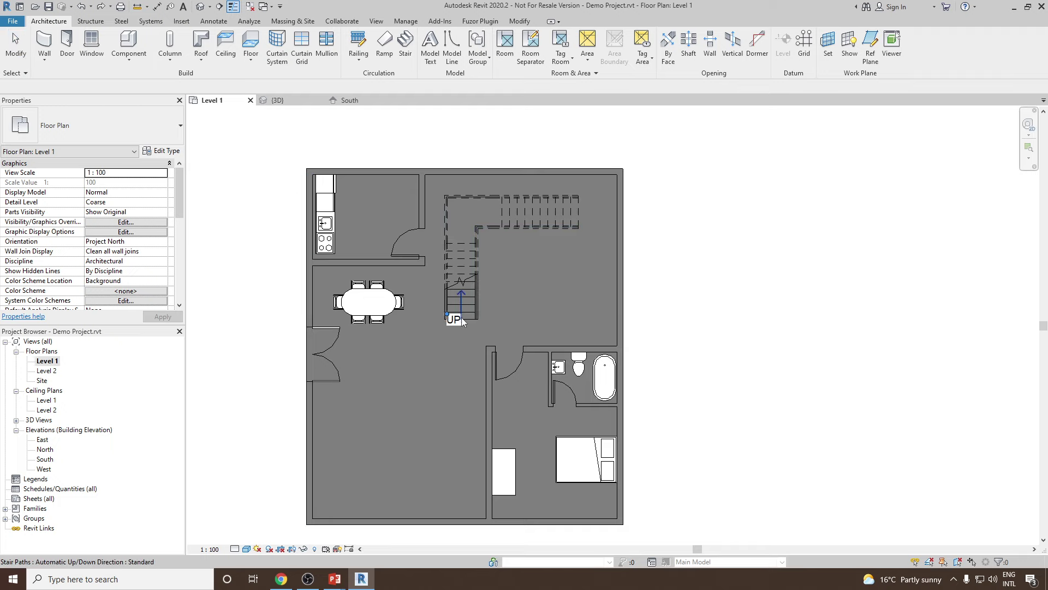
scroll(460, 316, "up", 5)
scroll(442, 292, "up", 1, "ctrl")
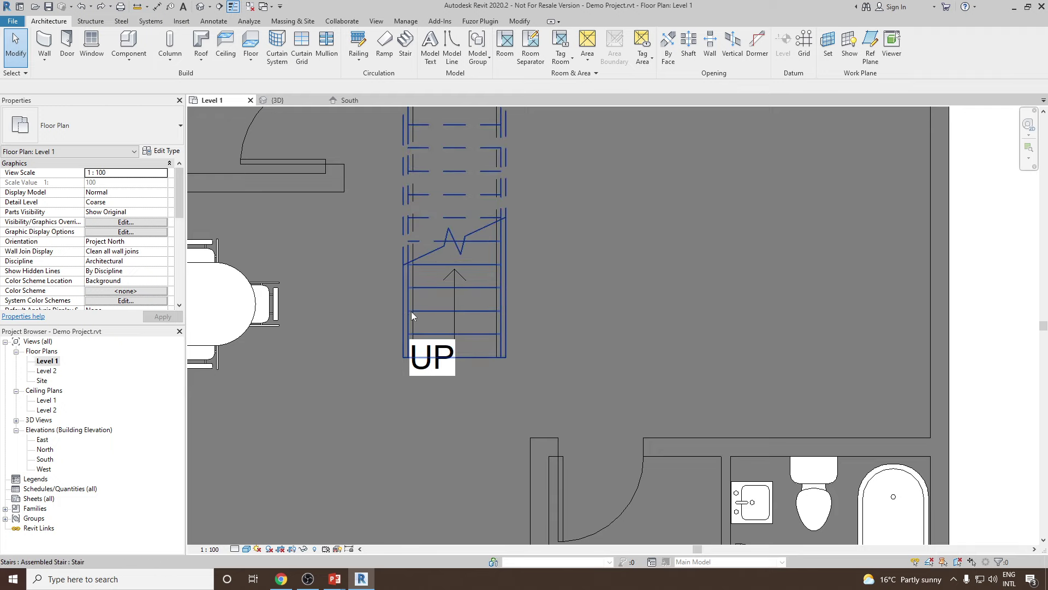
scroll(423, 306, "down", 1)
scroll(426, 305, "down", 2)
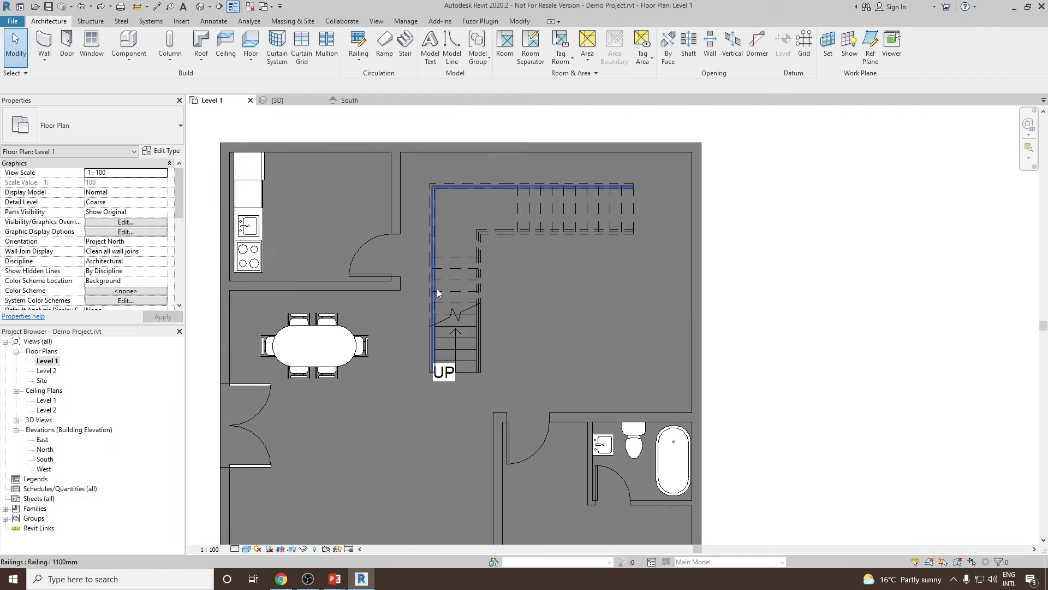
- Delete the L-shaped stair together with its railings from the Level 1 plan
left_click(588, 233)
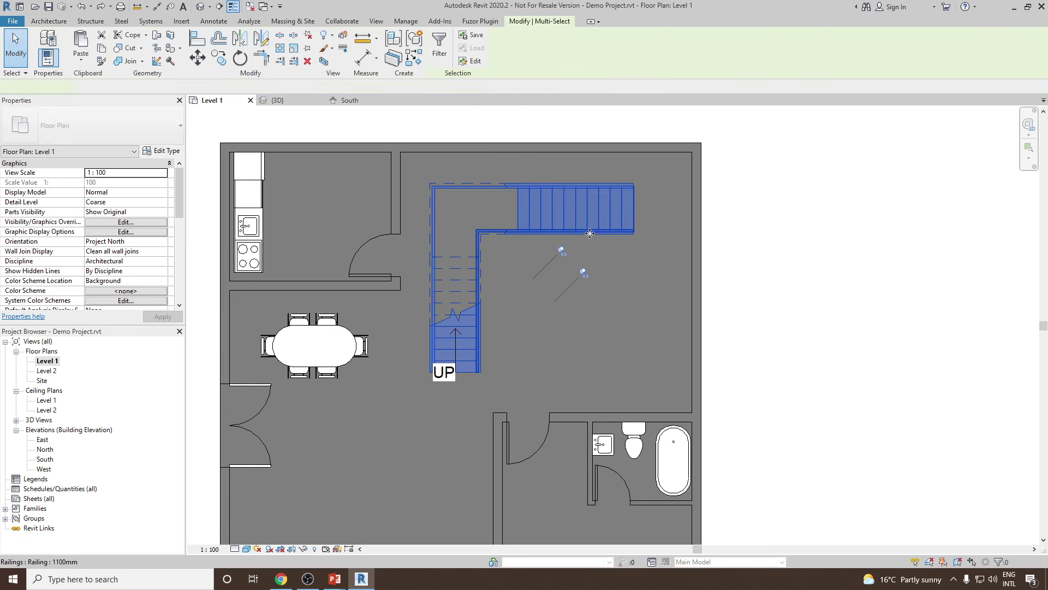
key("Delete")
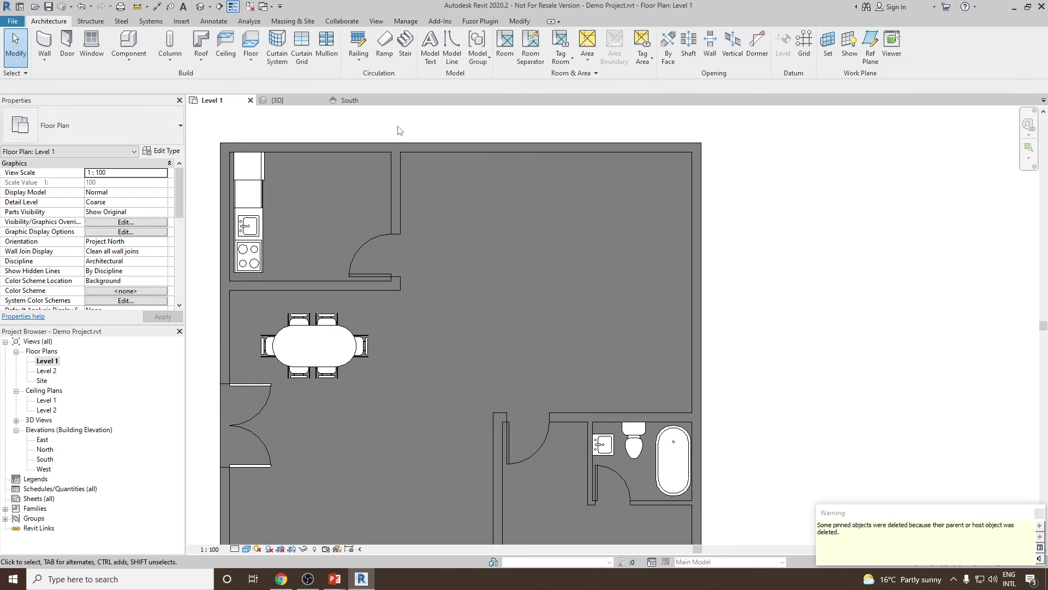
scroll(413, 132, "down", 1)
- Try a straight horizontal 22-riser stair with a 1500 mm run width in the upper room, and cancel the stair
left_click(406, 46)
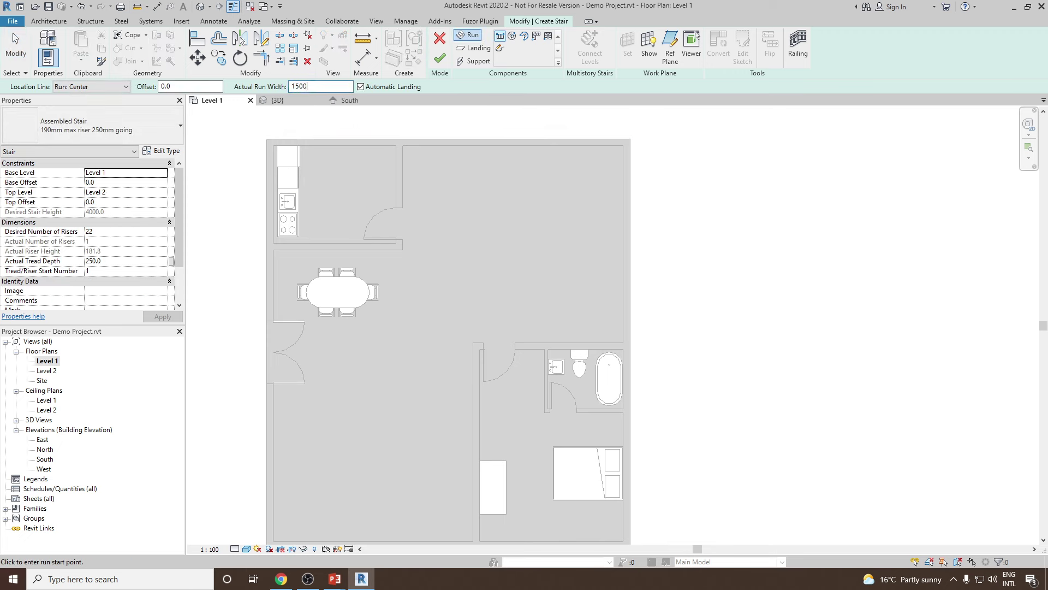
left_click(429, 221)
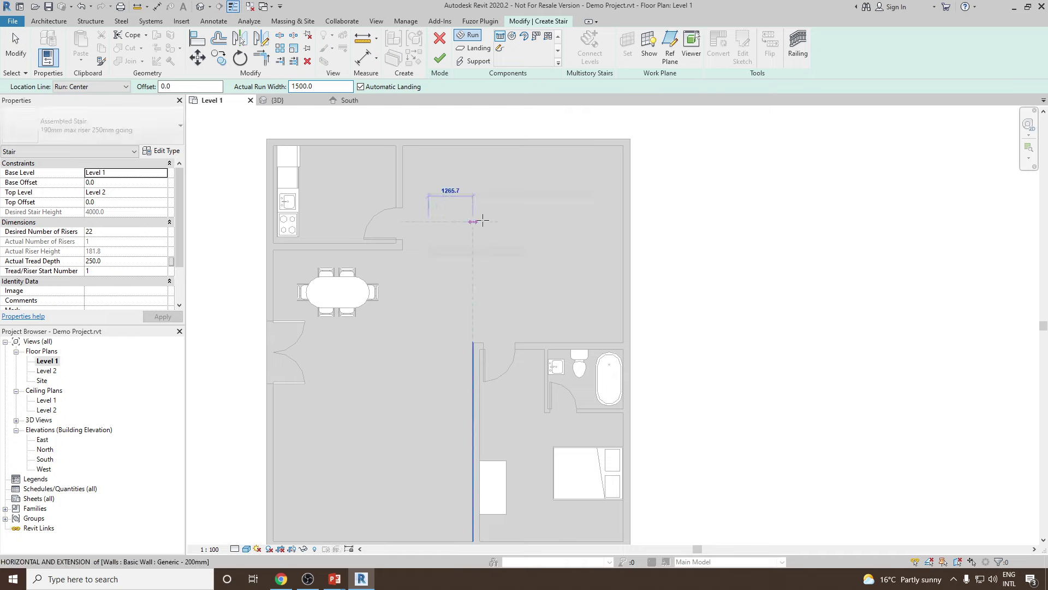
left_click(604, 221)
key("Escape")
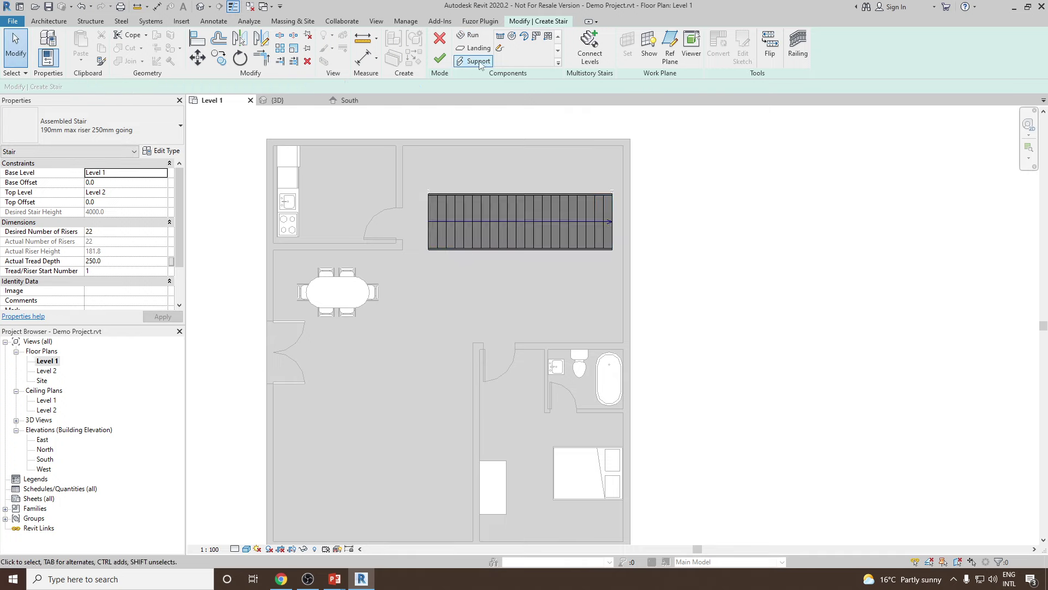
left_click(440, 38)
left_click(550, 299)
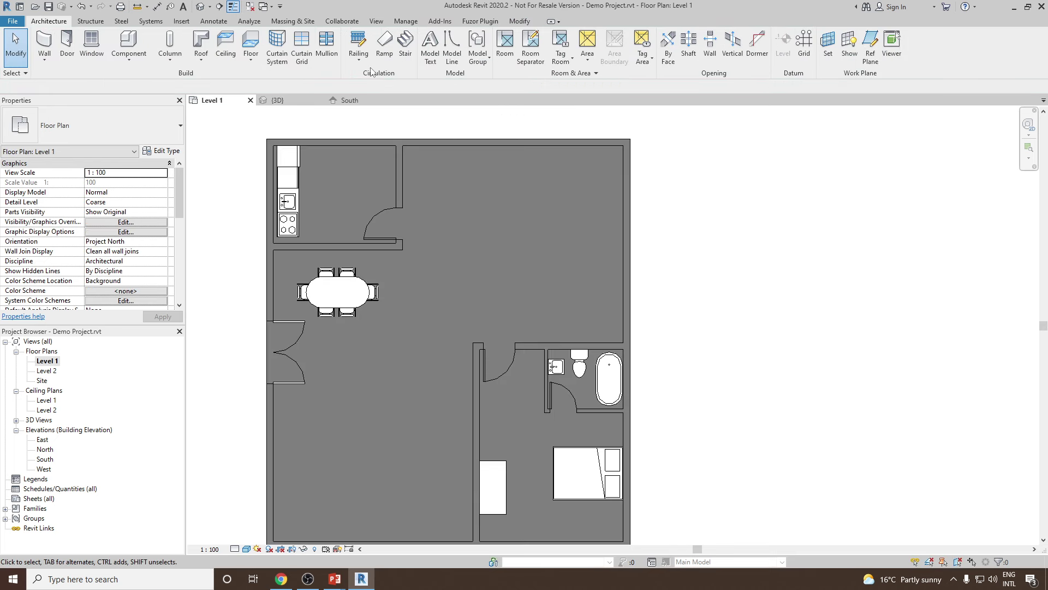
- Create a full-step spiral stair with a 1000 mm run width and a radius of about 800 mm in the upper room
left_click(405, 46)
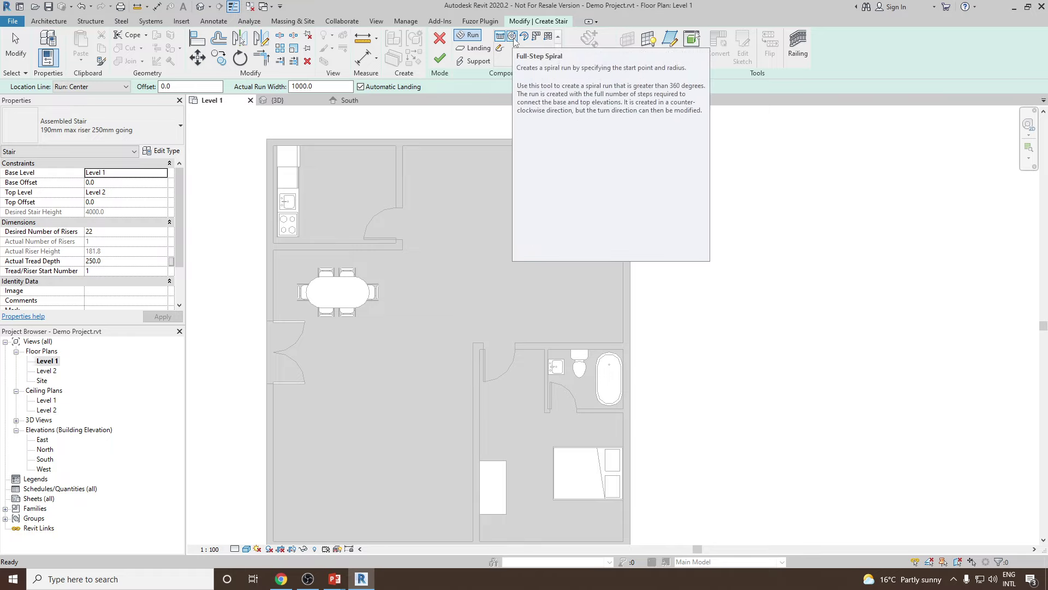
left_click(513, 38)
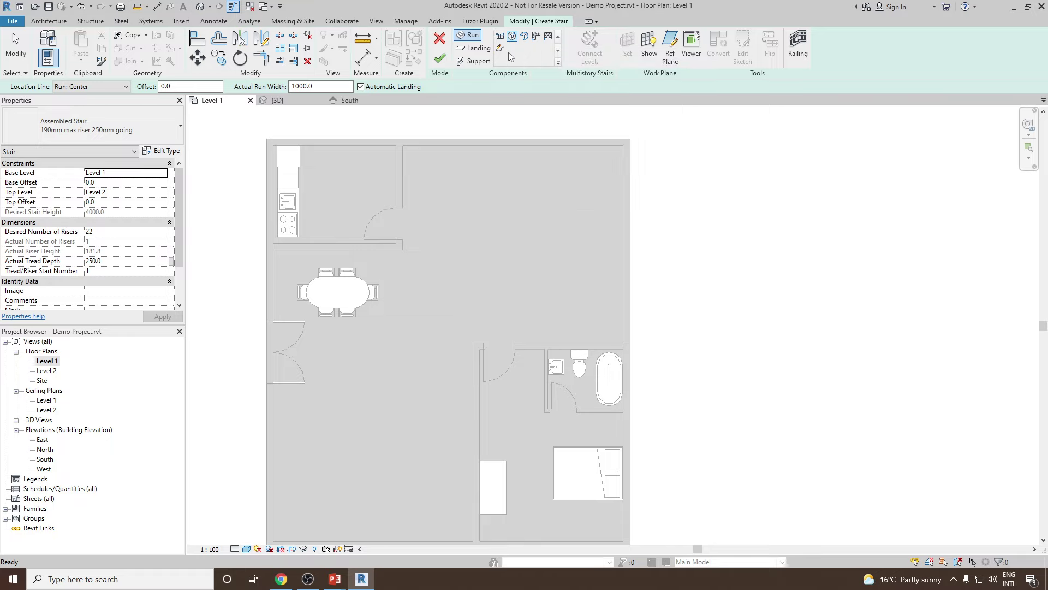
left_click(474, 205)
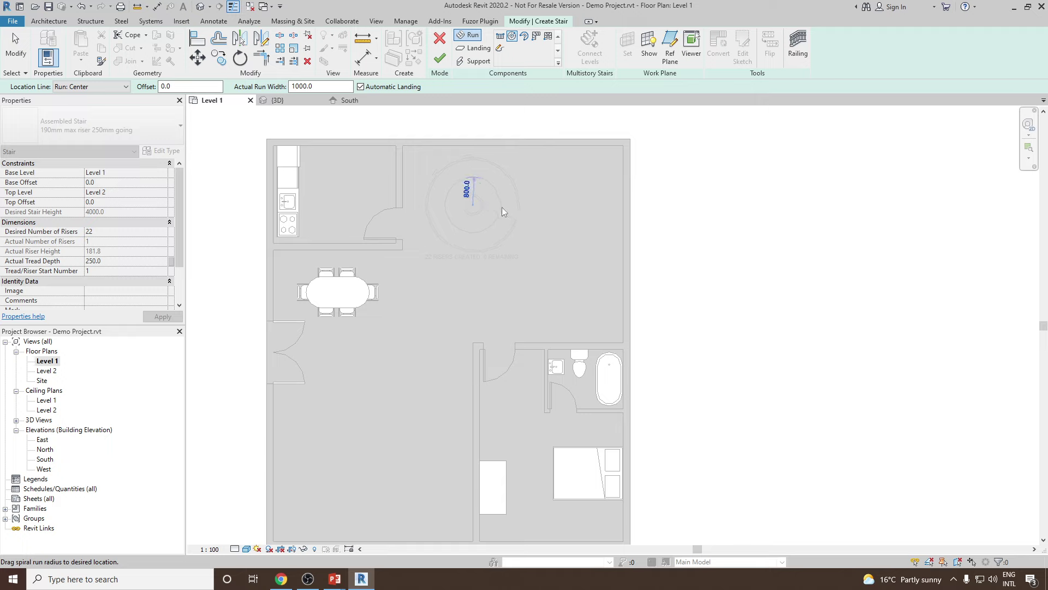
left_click(503, 207)
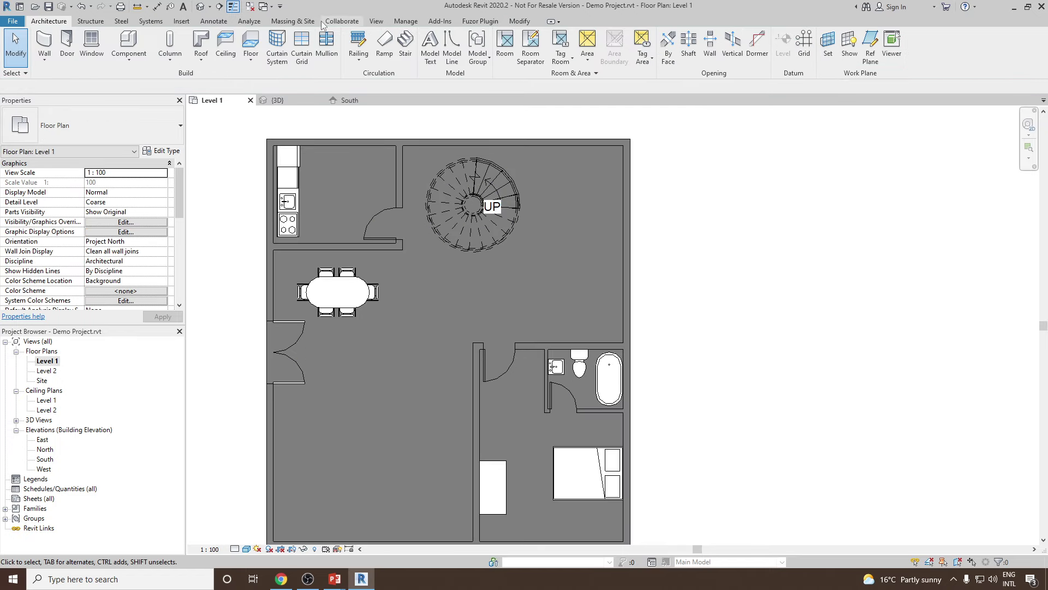
- Inspect the spiral stair in the 3D view and delete it from the Level 1 plan
left_click(219, 6)
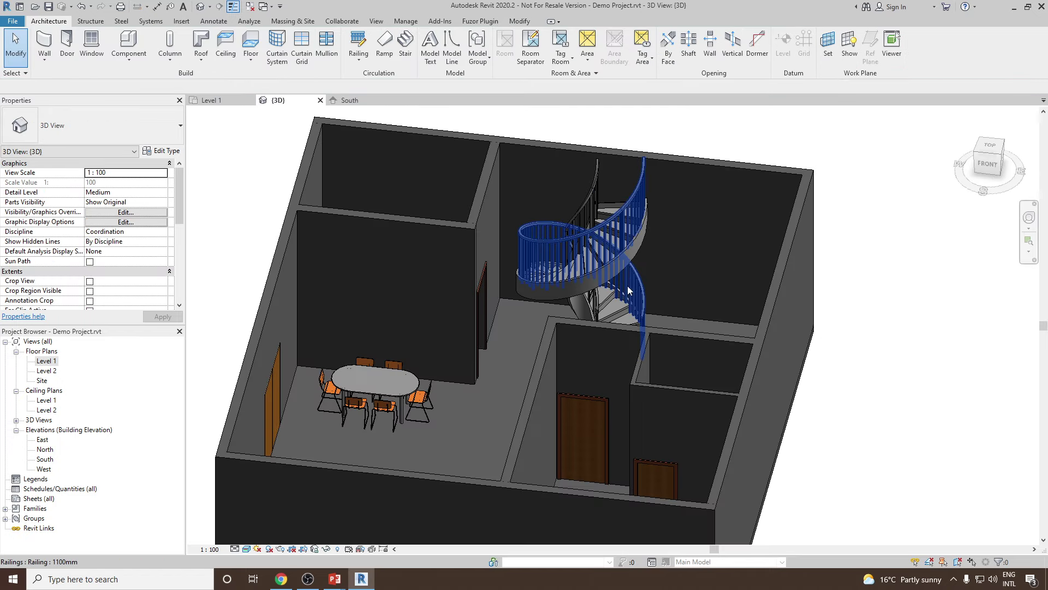
scroll(501, 332, "up", 3)
middle_click_drag(501, 332, 399, 428, "shift")
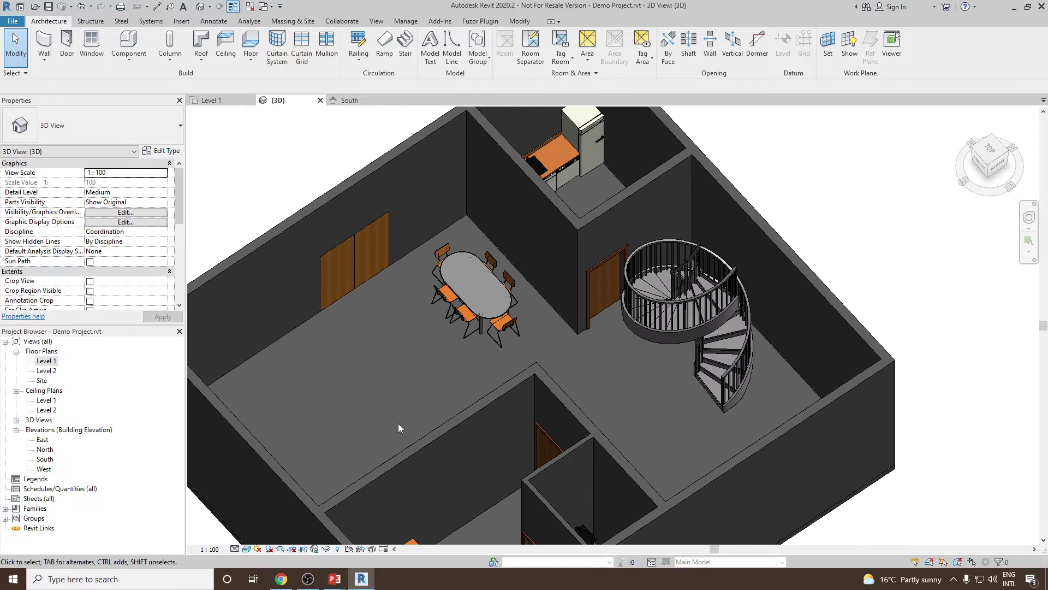
double_click(46, 362)
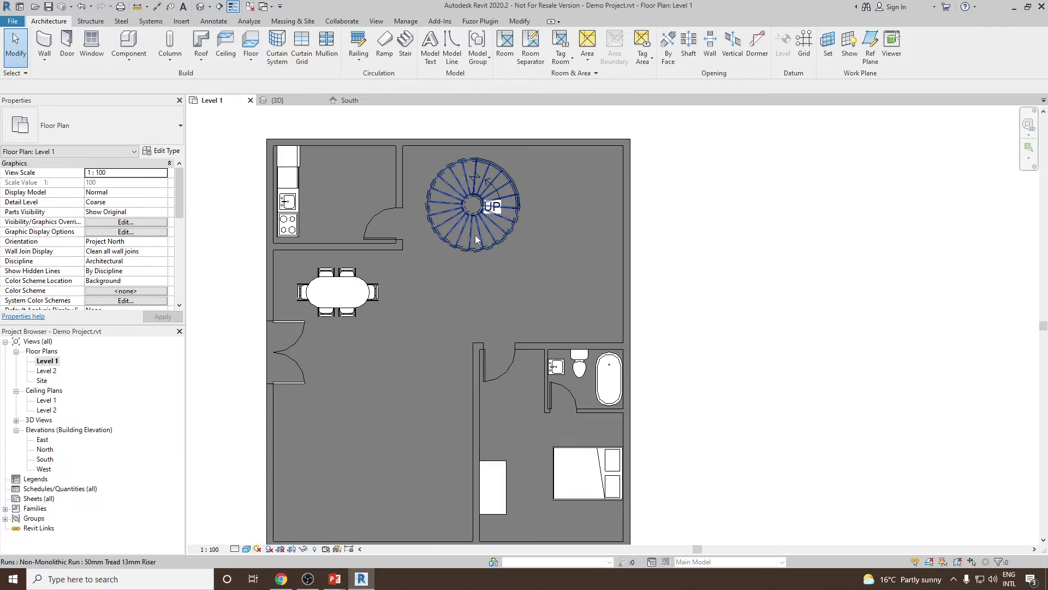
left_click(494, 234)
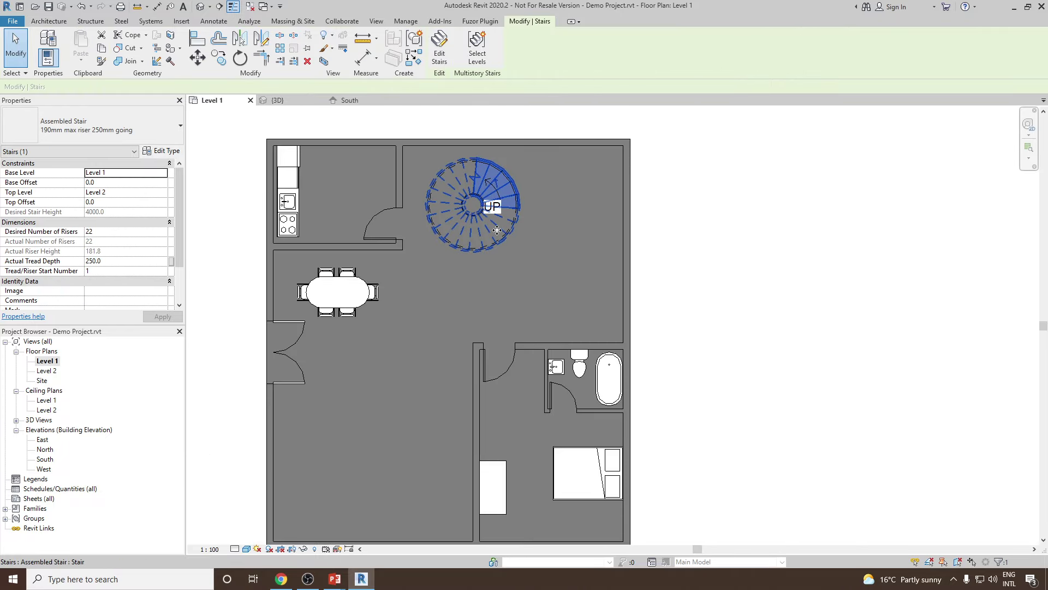
key("Delete")
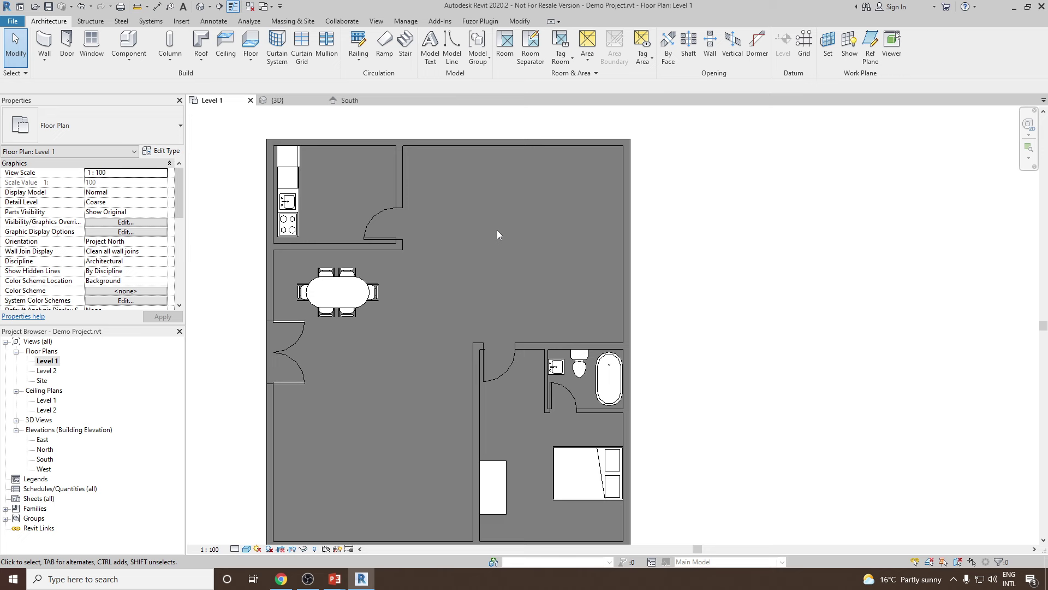
- Create a center-ends spiral stair with a 1000 mm run width and a radius of about 2000 mm, arcing across the upper room
left_click(405, 47)
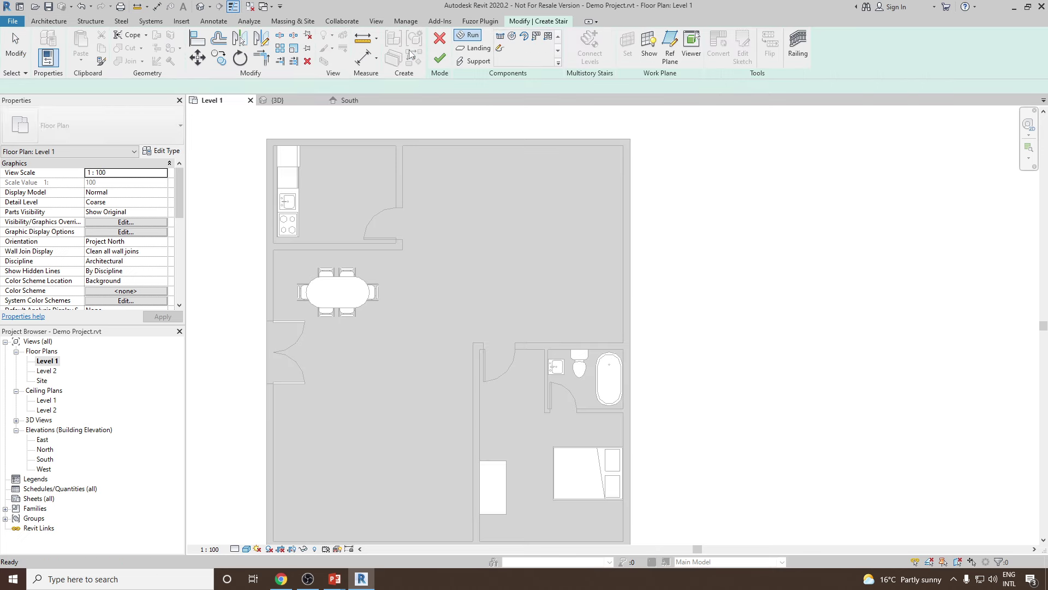
left_click(524, 37)
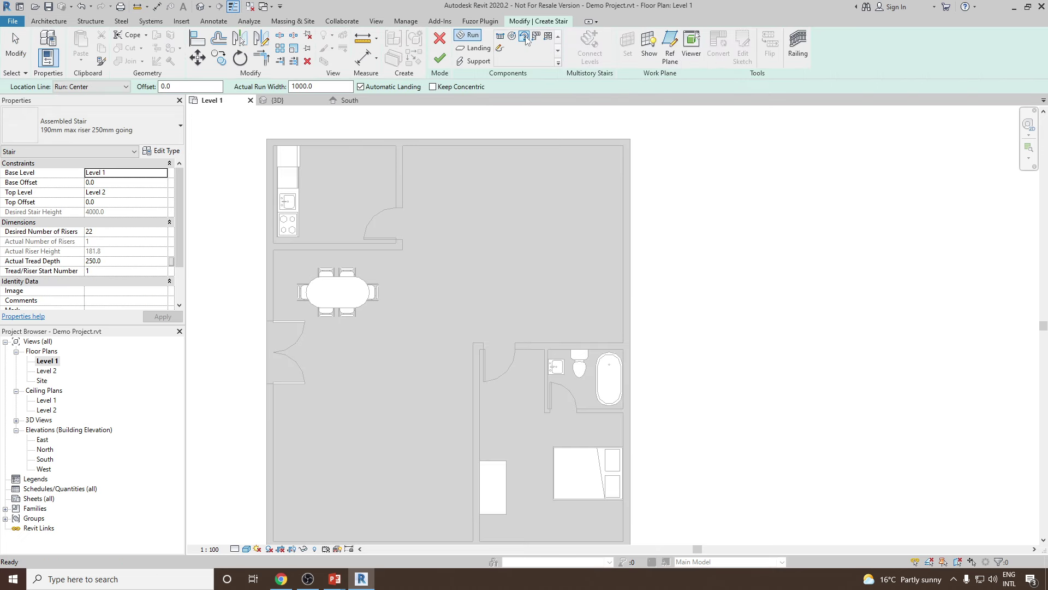
left_click(487, 228)
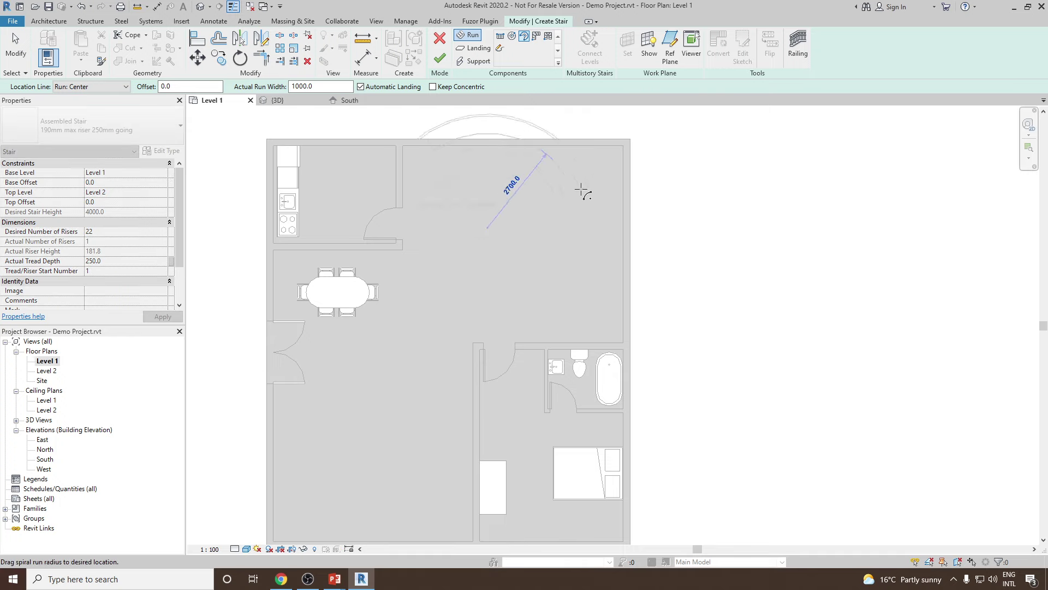
left_click(555, 209)
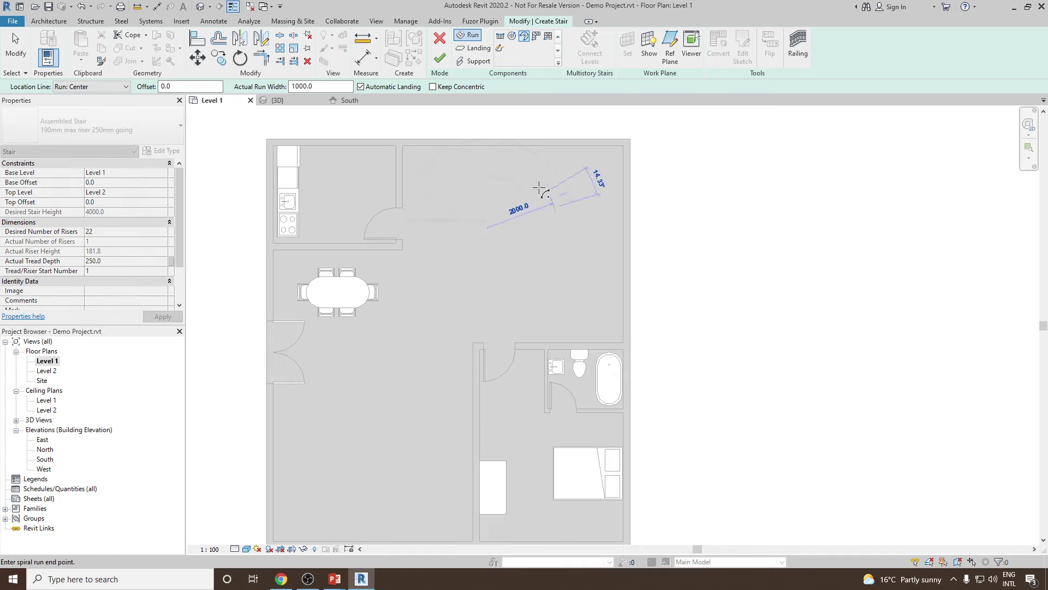
left_click(417, 220)
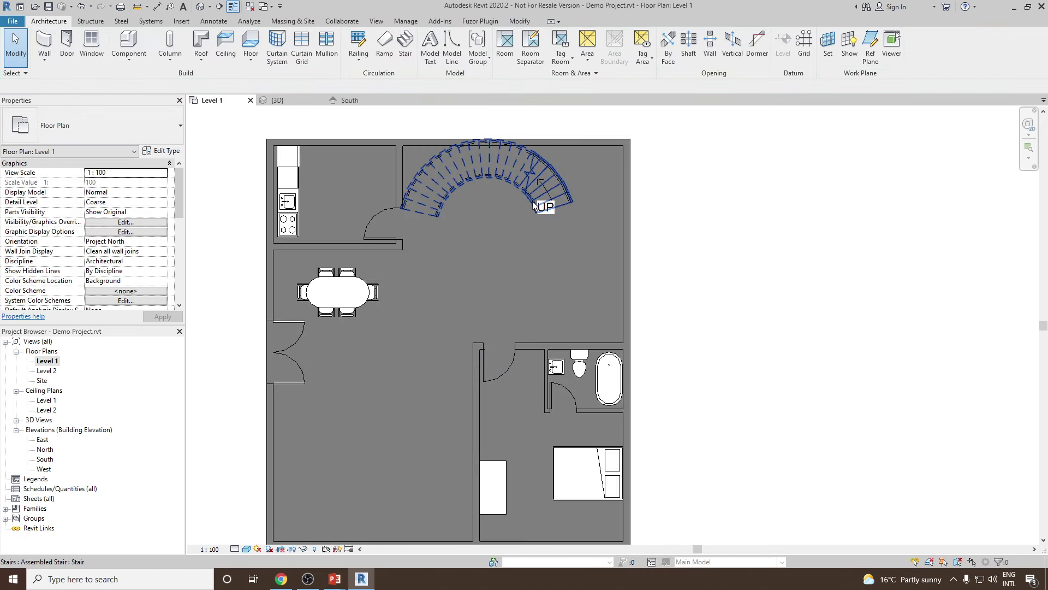
- Nudge the curved stair down the plan, away from the upper exterior wall
key("Down")
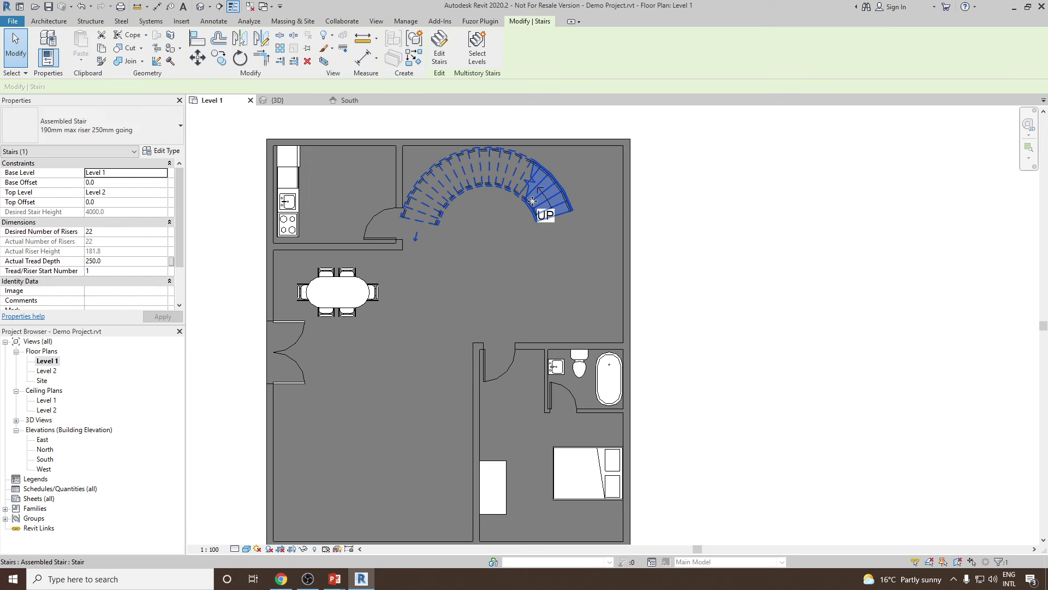
left_click_drag(532, 201, 533, 203)
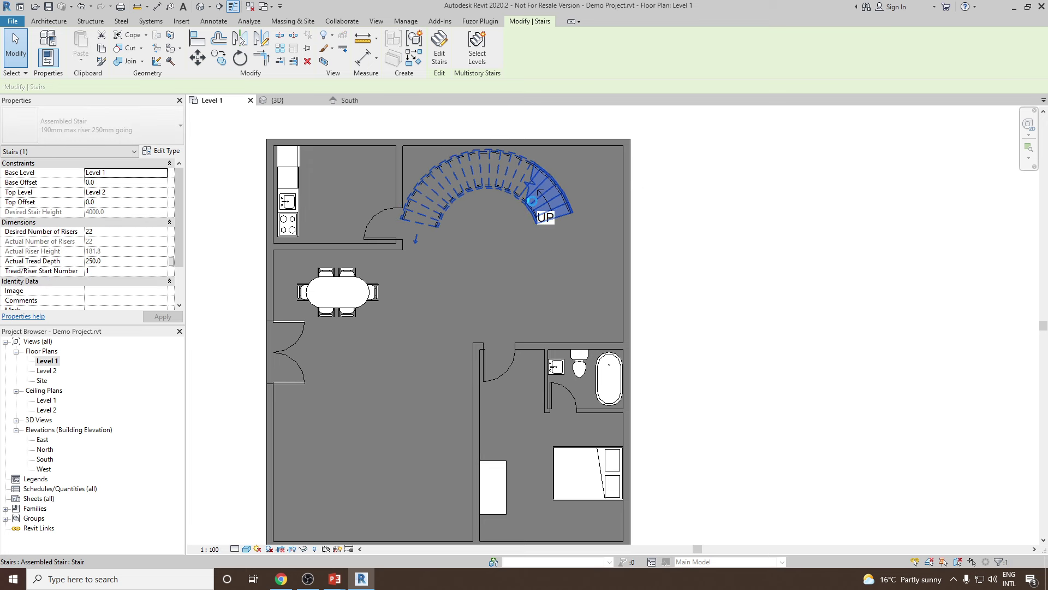
left_click(665, 265)
- Inspect the curved stair from several angles in the 3D view and delete it
left_click(201, 6)
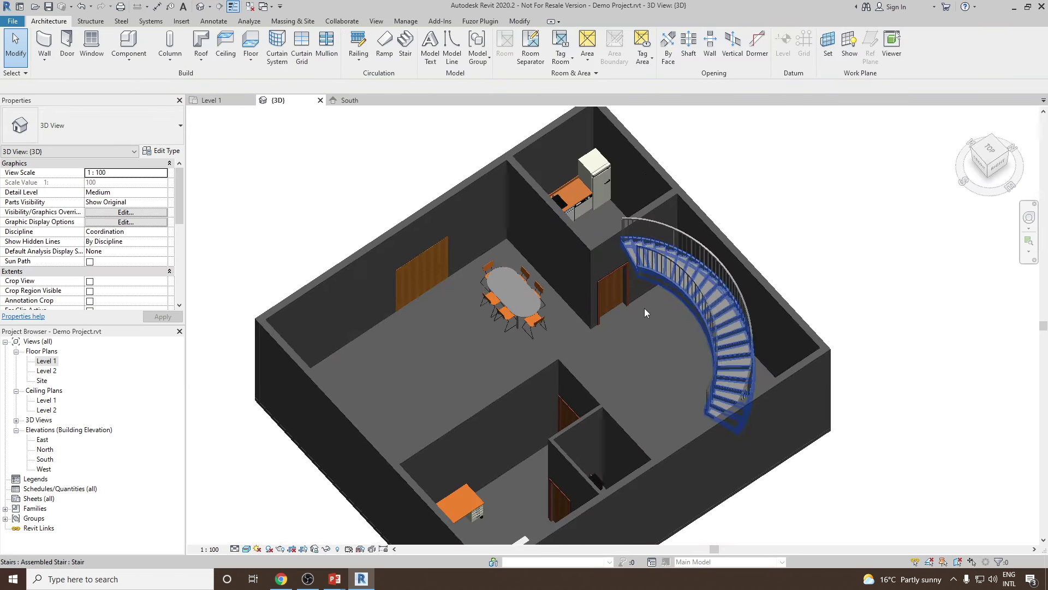
scroll(644, 308, "down", 3)
middle_click_drag(644, 308, 559, 340, "shift")
scroll(725, 324, "up", 5)
scroll(725, 319, "down", 3)
scroll(664, 320, "up", 3)
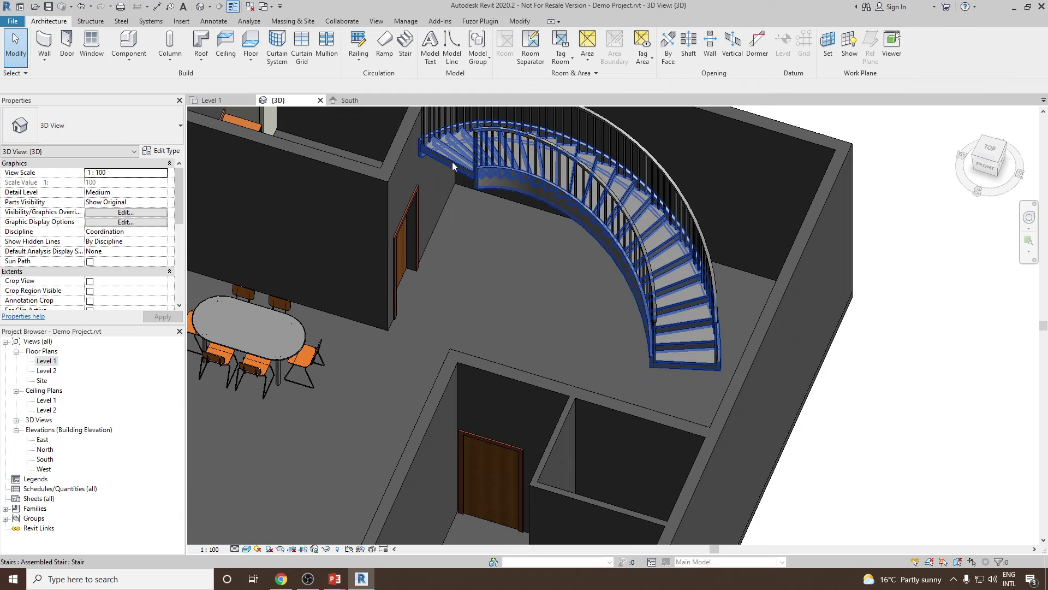
scroll(452, 167, "down", 3)
middle_click_drag(452, 166, 576, 257, "shift")
left_click(579, 252)
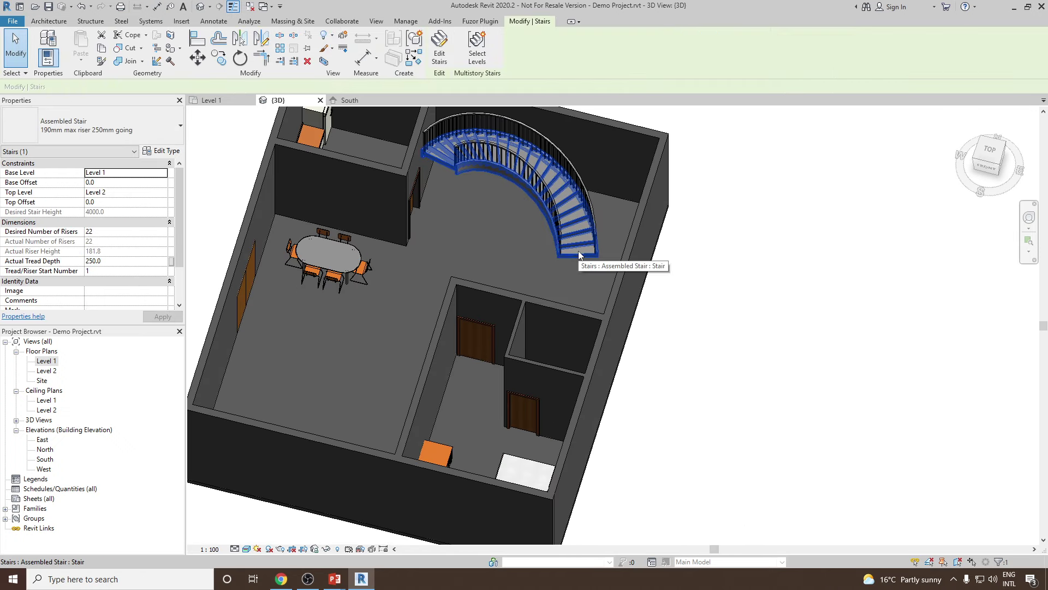
key("Delete")
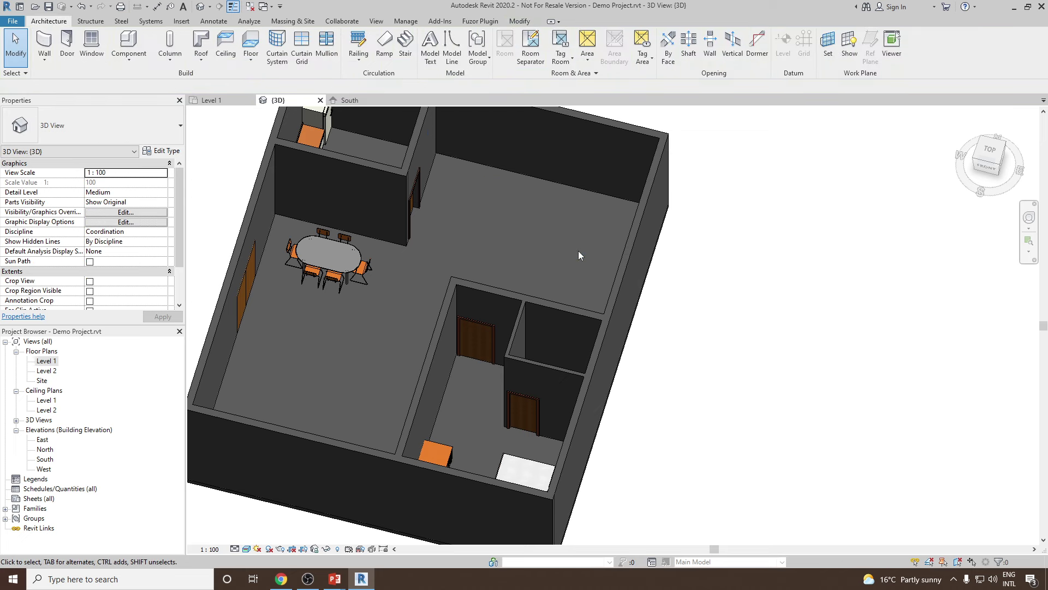
- On the Level 1 plan, create an L-shape winder stair, 1000 mm wide, starting along the north wall and turning down the east wall
double_click(46, 361)
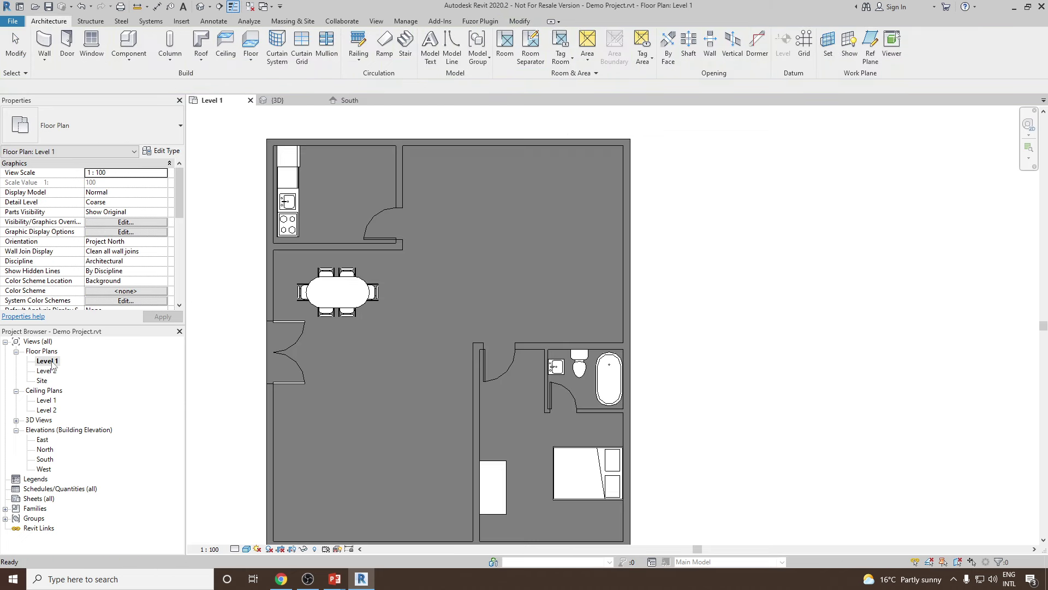
left_click(406, 49)
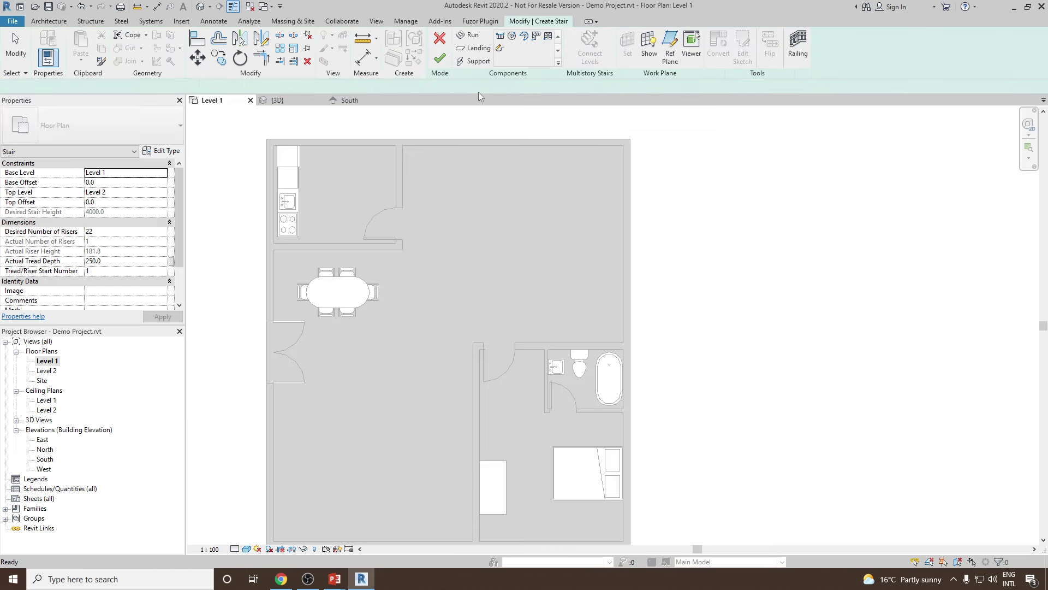
left_click(537, 37)
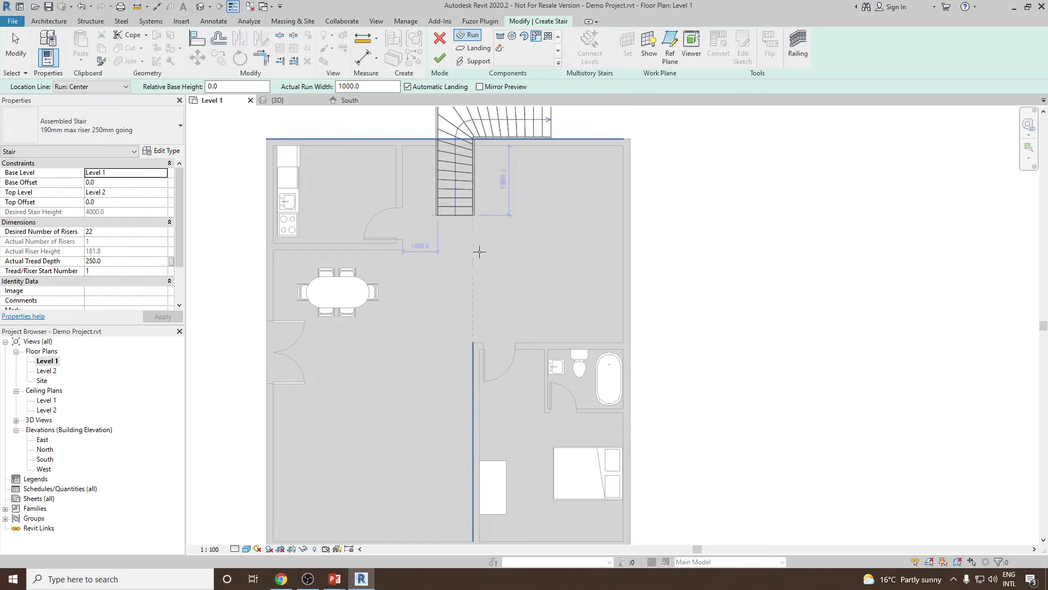
key("space")
key("space")
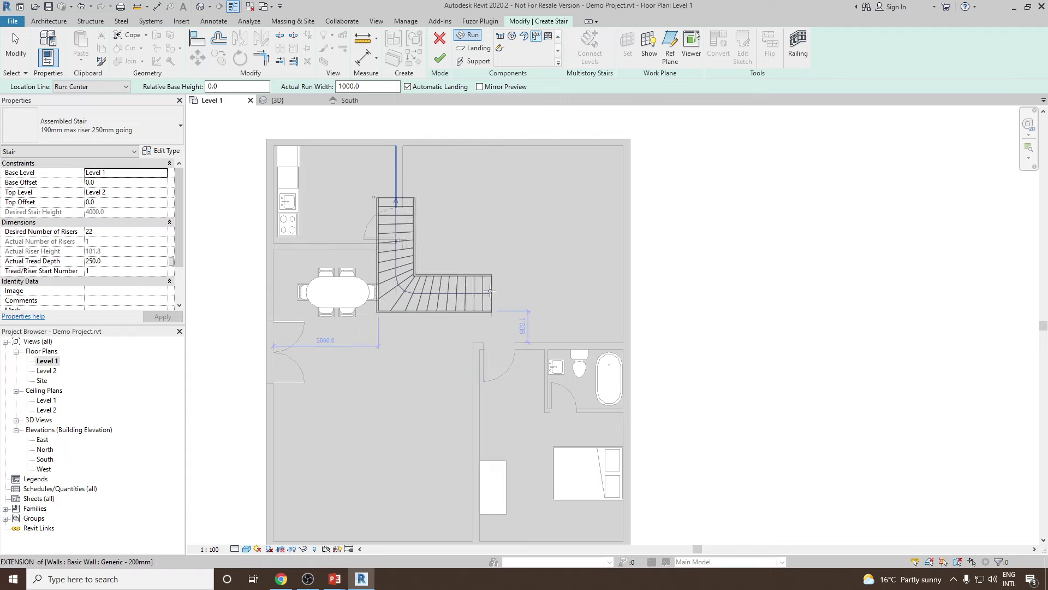
key("space")
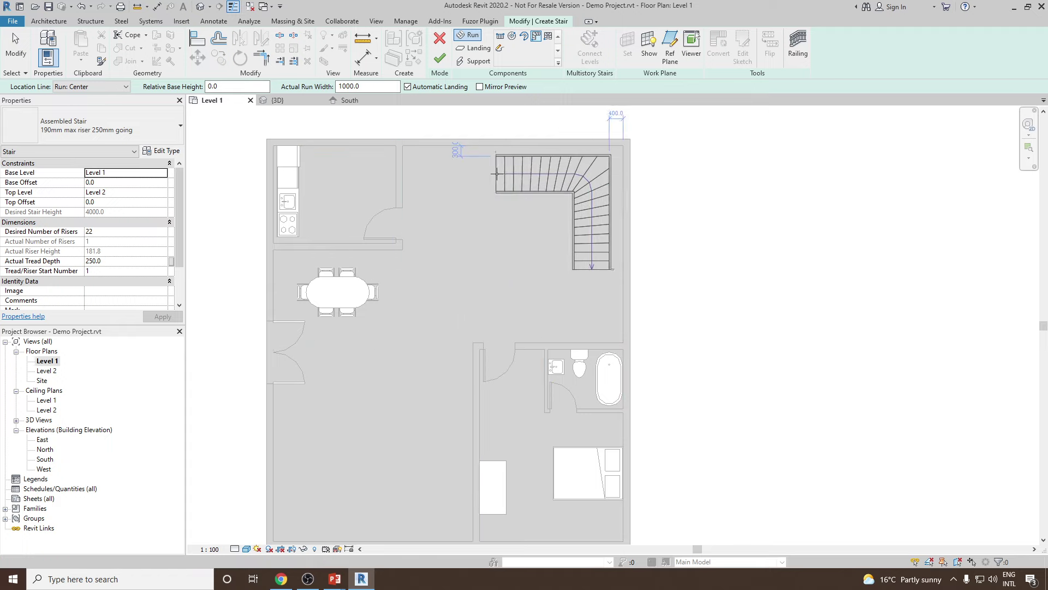
key("space")
key("space")
key("space")
key("space")
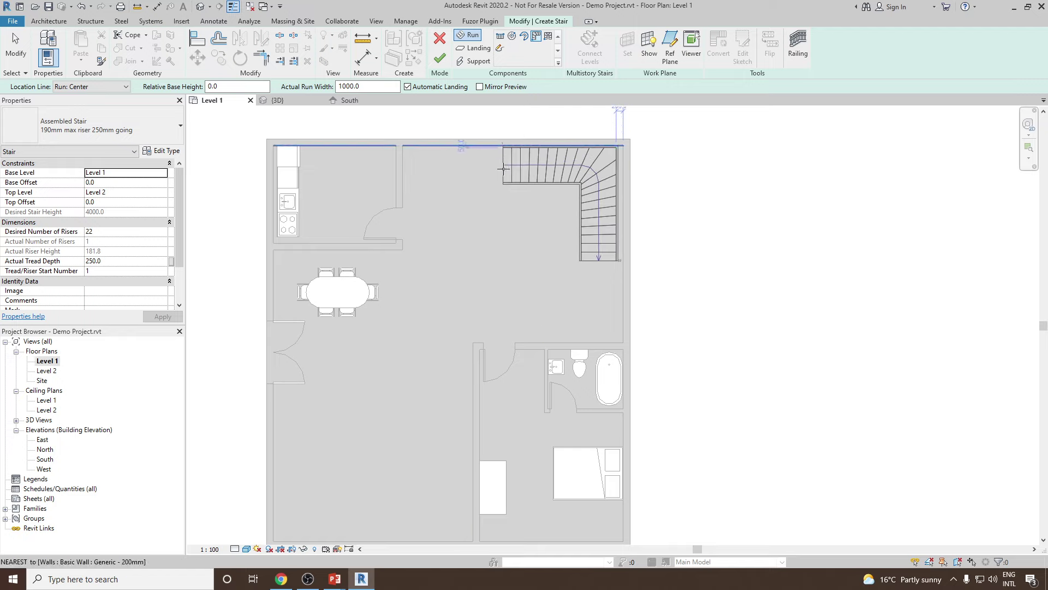
left_click(505, 169)
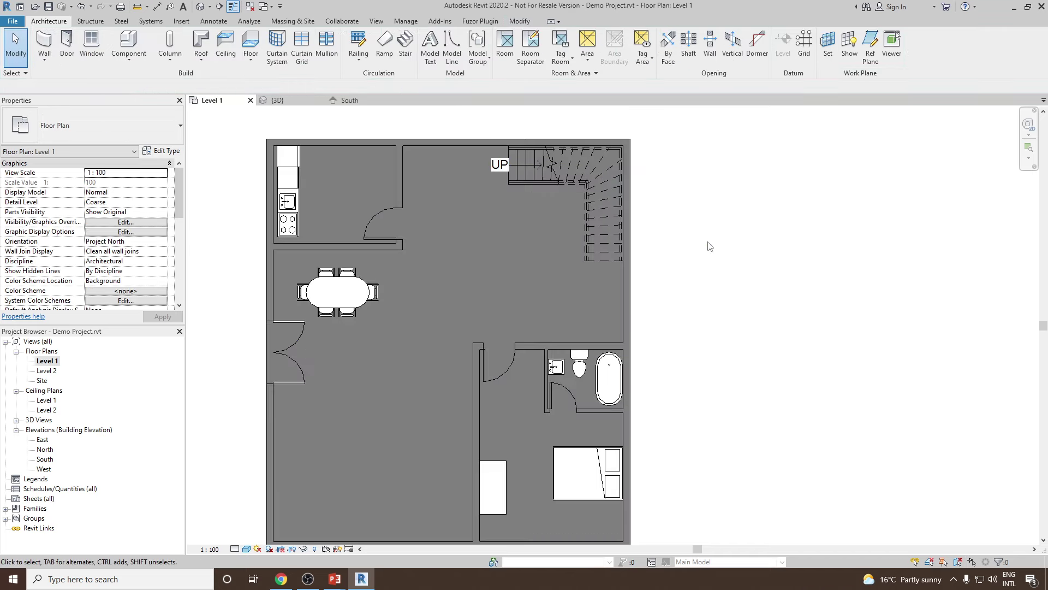
- Inspect the L-shape winder stair from several angles in the 3D view and delete it
left_click(201, 7)
middle_click_drag(528, 288, 513, 208, "shift")
scroll(498, 142, "up", 5)
scroll(497, 142, "down", 3)
middle_click_drag(536, 264, 491, 346, "shift")
scroll(477, 359, "up", 4)
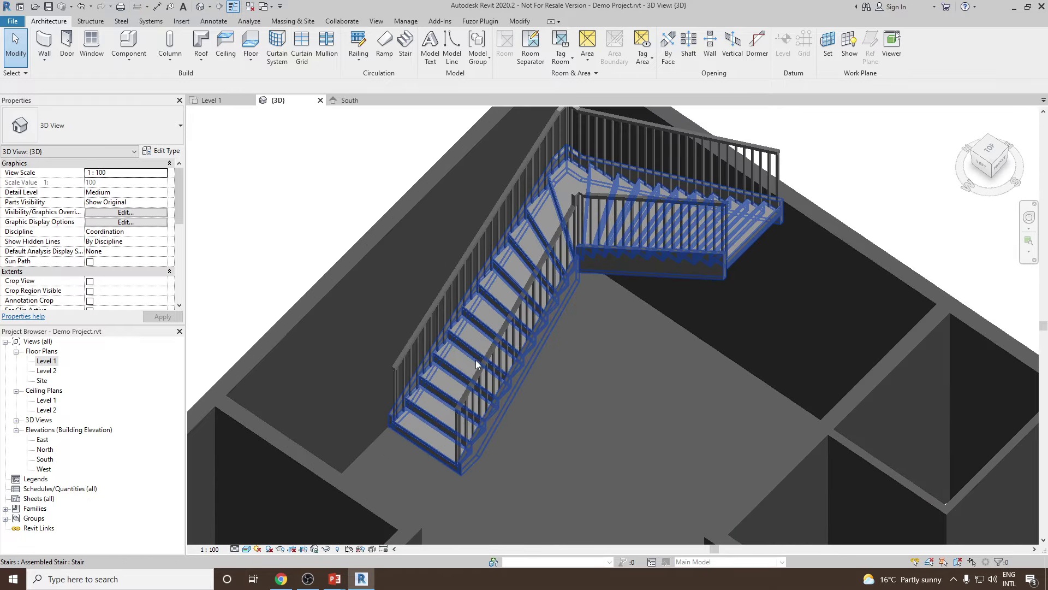
scroll(500, 258, "down", 1)
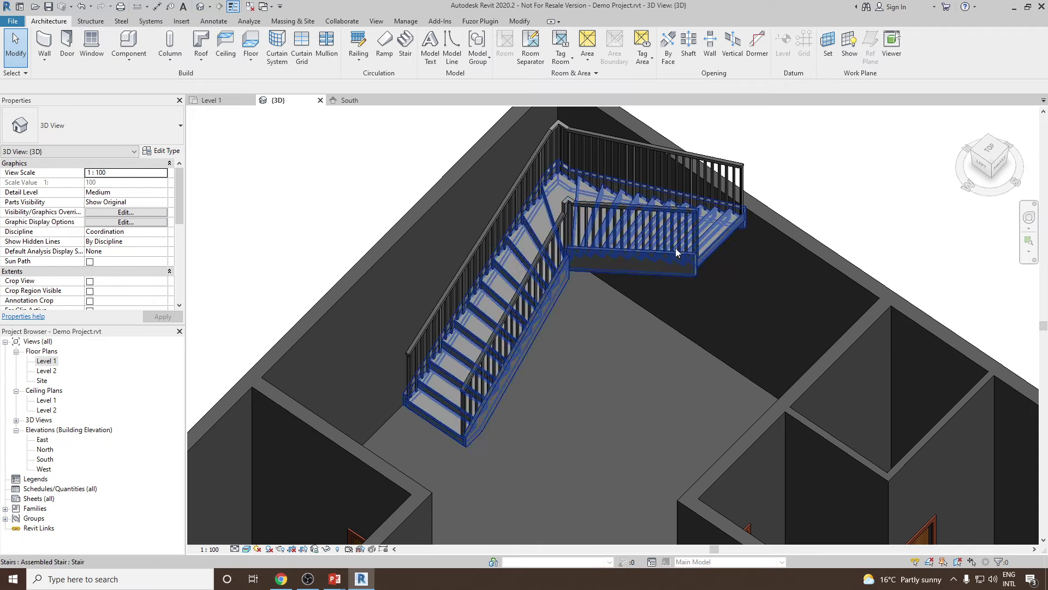
scroll(565, 259, "down", 3)
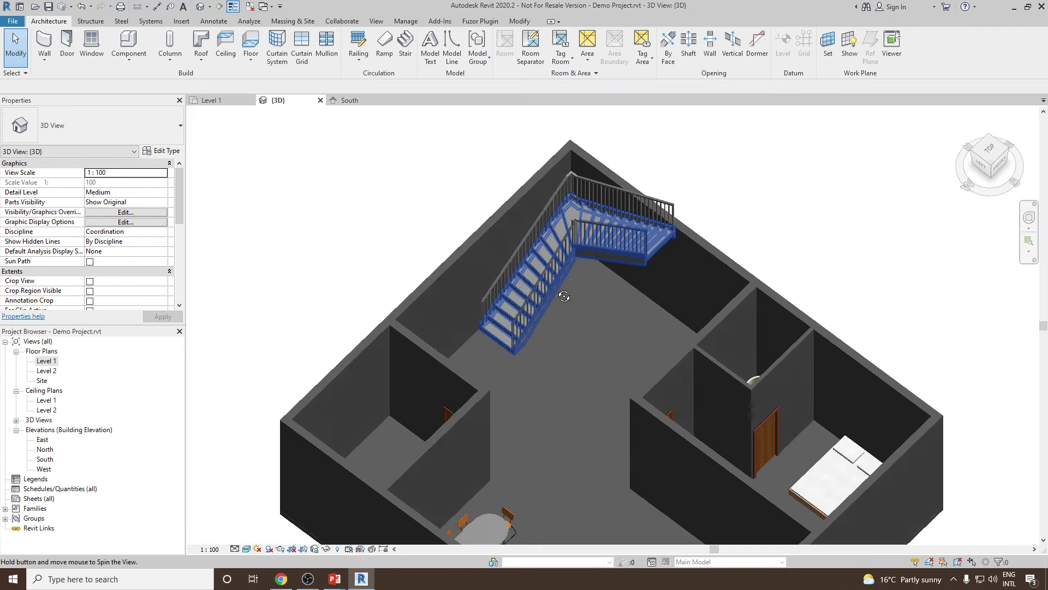
scroll(596, 180, "up", 5)
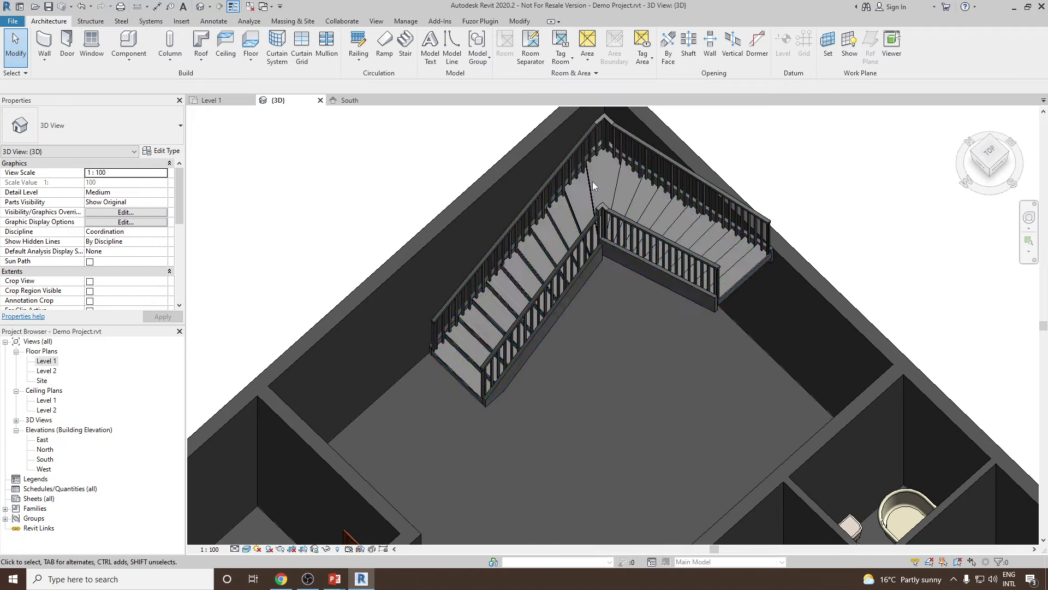
middle_click_drag(599, 191, 597, 170, "shift")
scroll(548, 302, "down", 3)
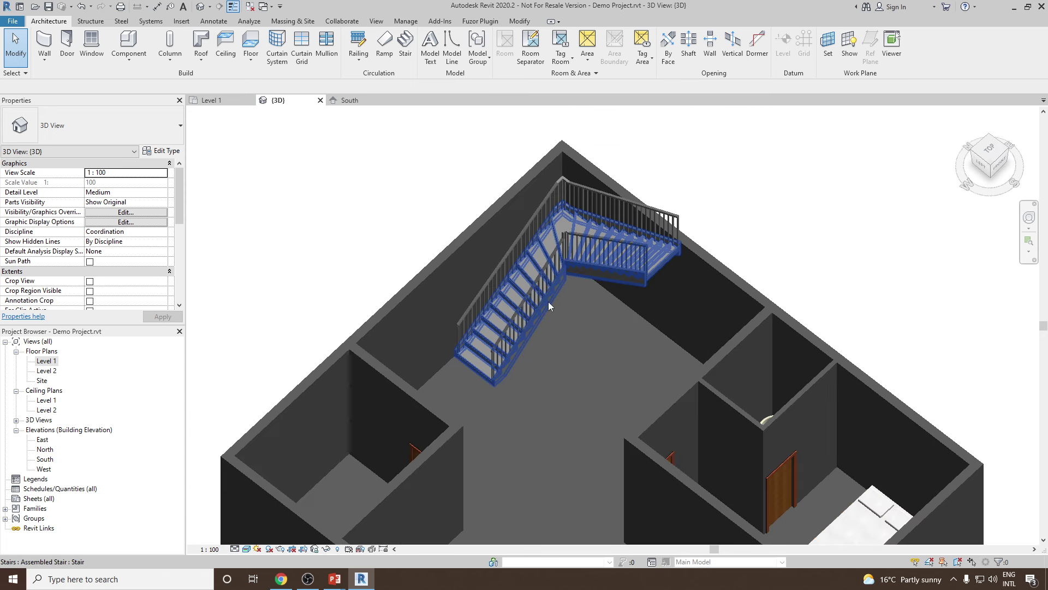
left_click(539, 326)
key("Delete")
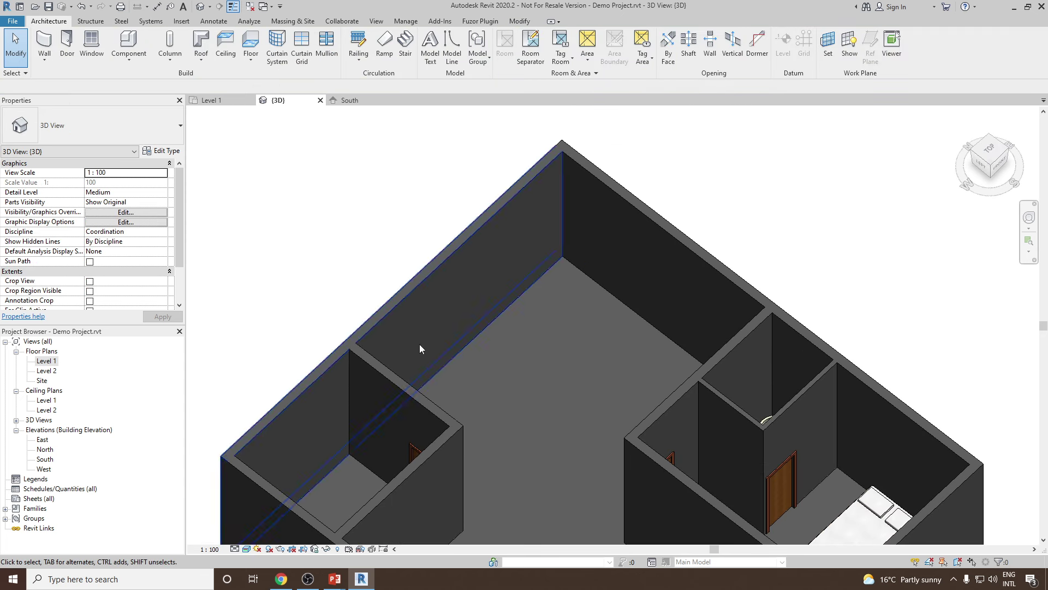
- On the Level 1 plan, create a U-shape winder stair with a 1000 mm run width in the northeast corner, opening toward the west
double_click(47, 361)
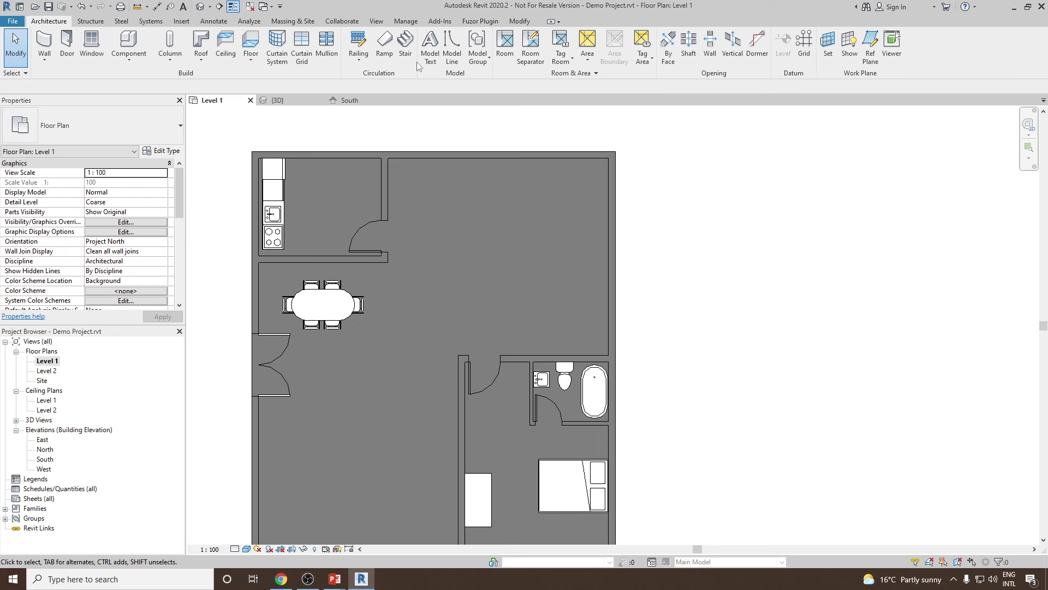
left_click(403, 44)
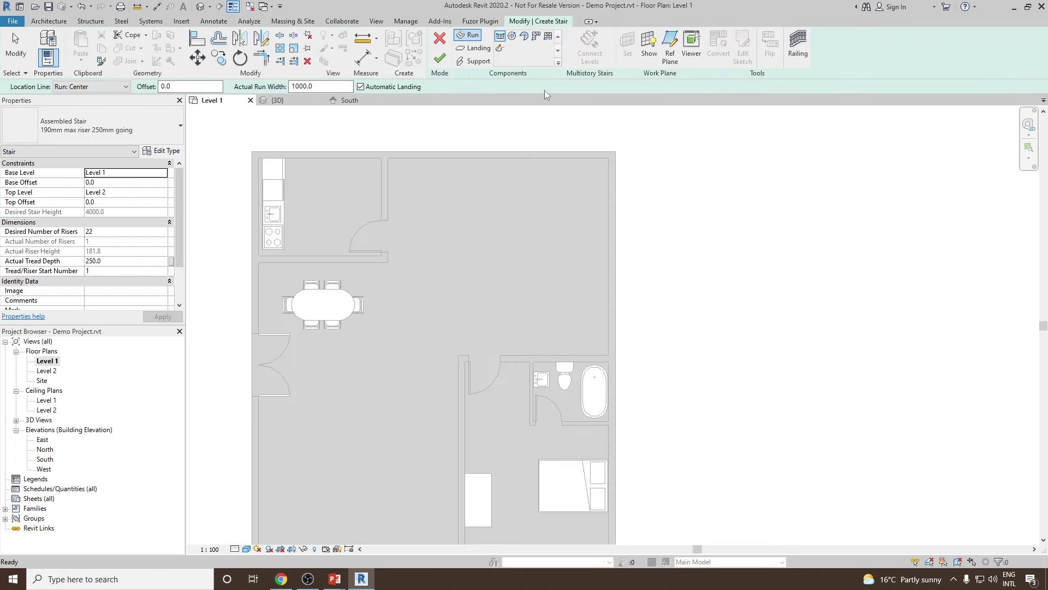
left_click(549, 41)
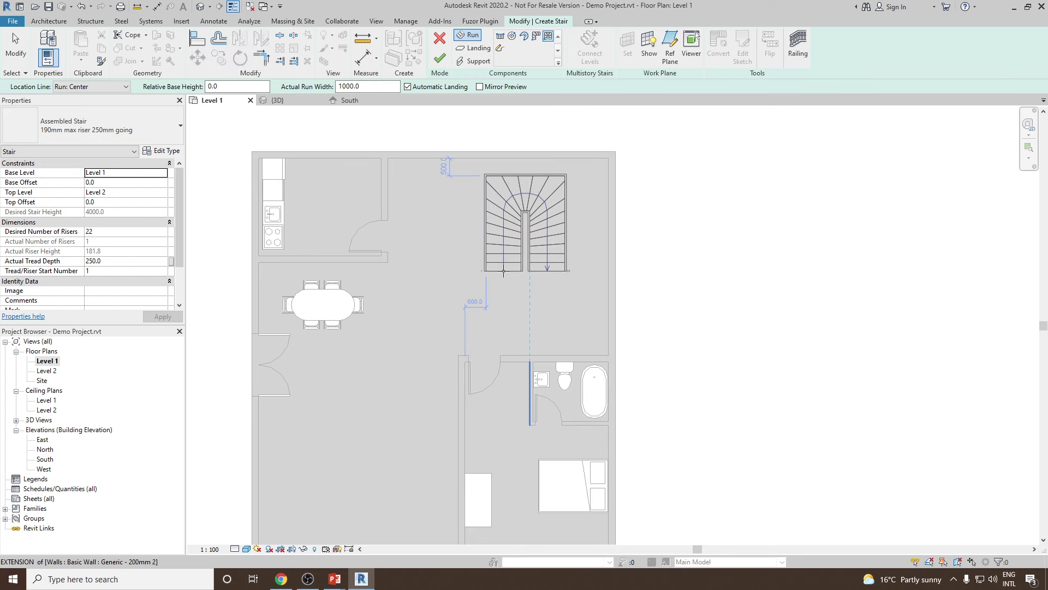
key("space")
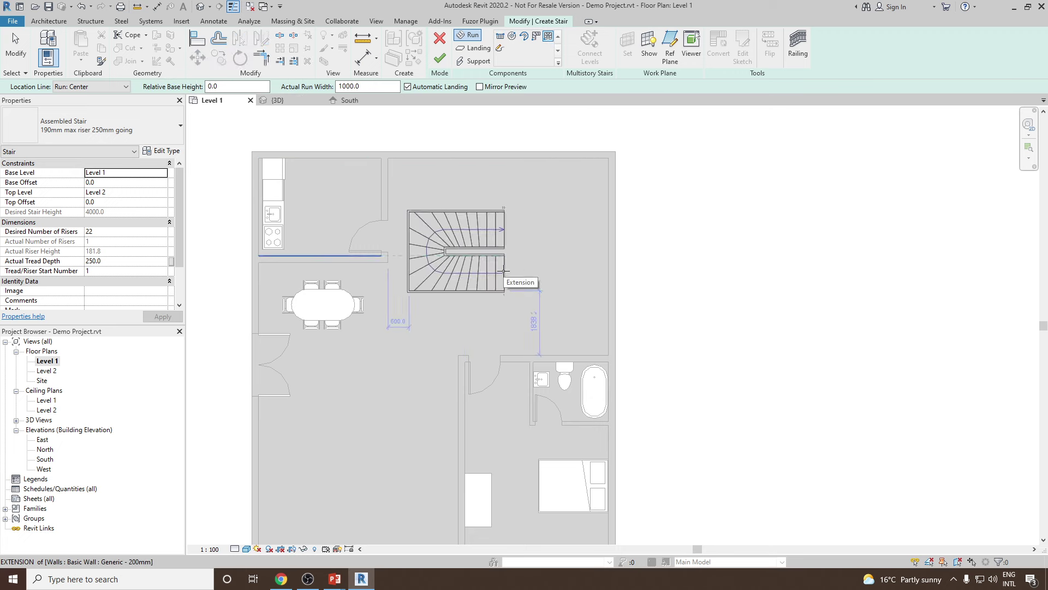
key("space")
key("space")
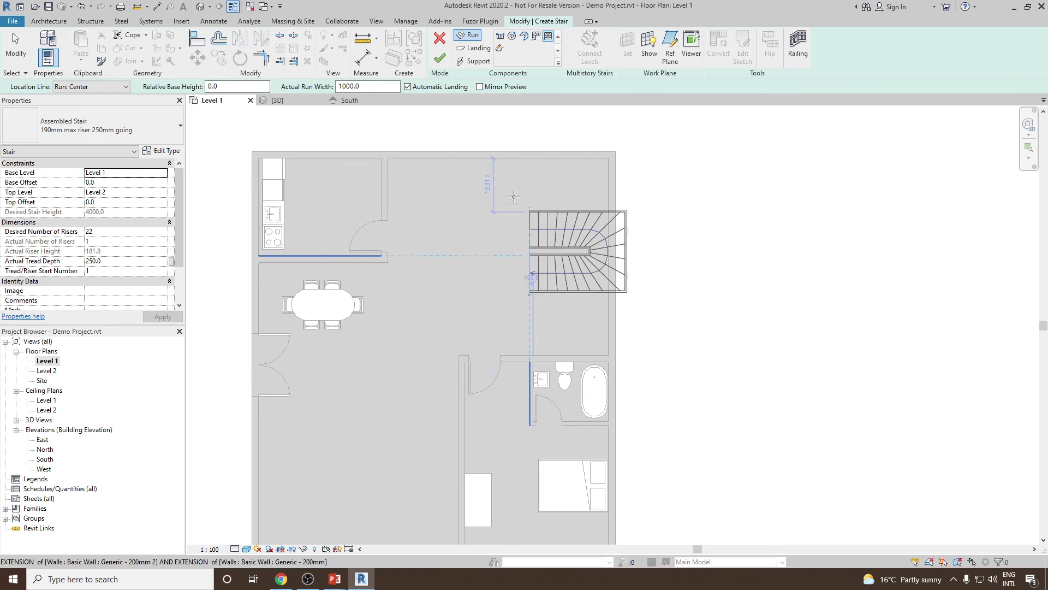
left_click(534, 236)
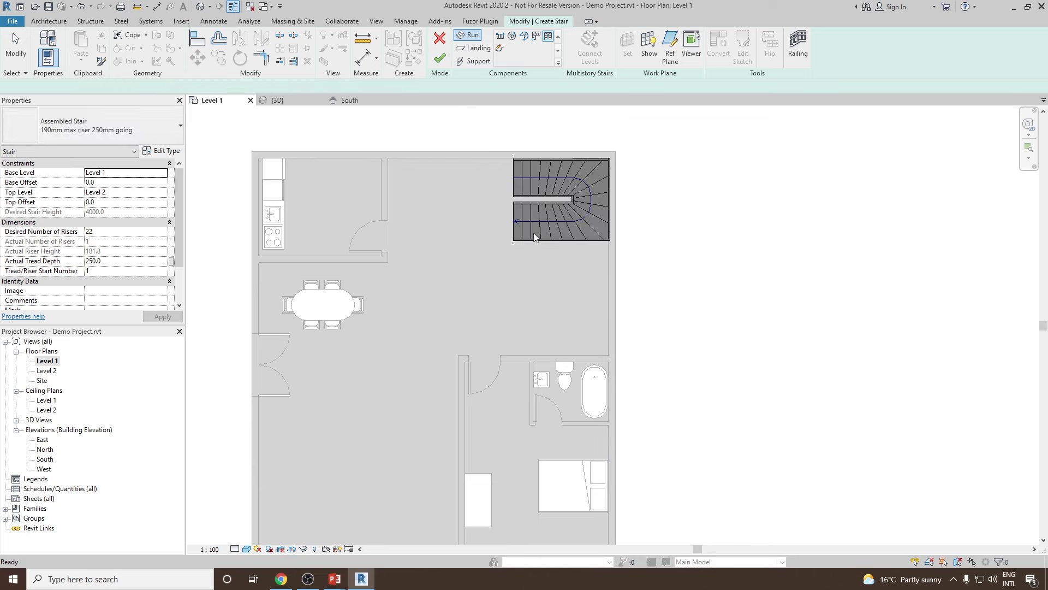
key("Escape")
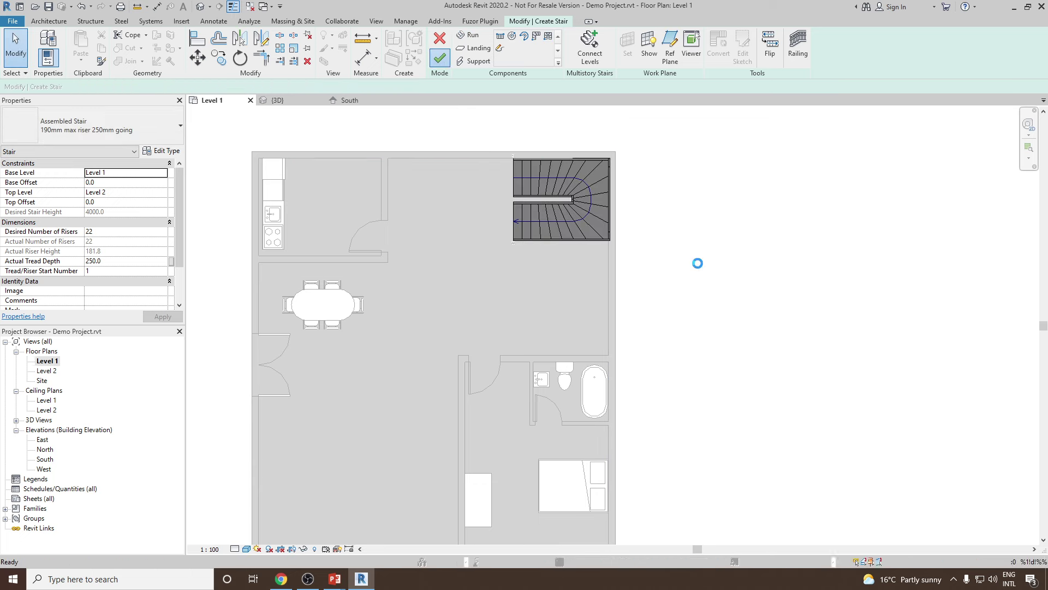
- Inspect the U-shape winder stair from several angles in the 3D view
left_click(200, 6)
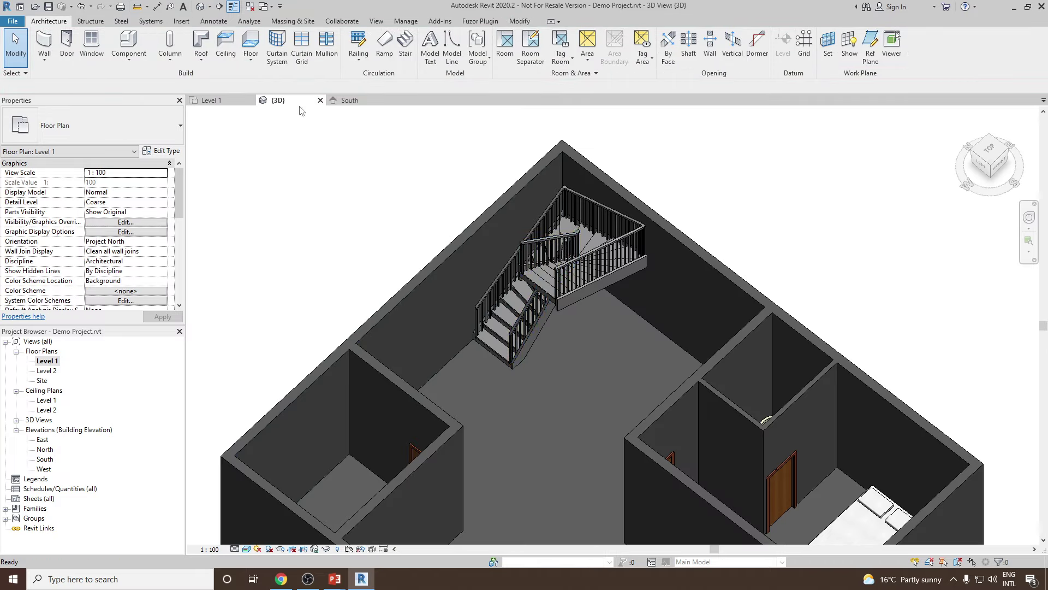
middle_click_drag(573, 305, 436, 349, "shift")
scroll(427, 348, "up", 4)
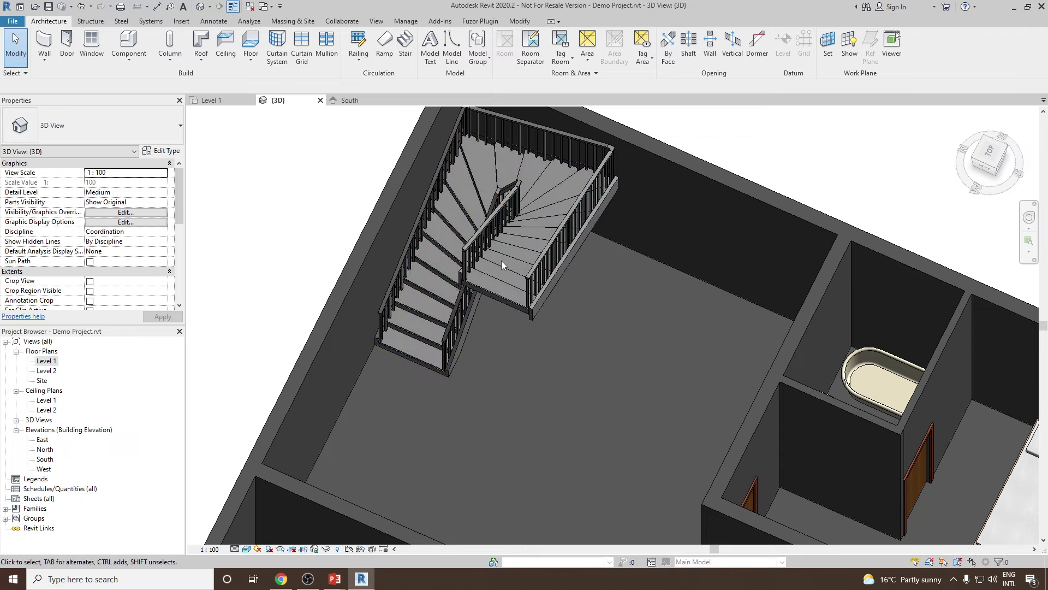
middle_click_drag(514, 258, 627, 332, "shift")
scroll(627, 332, "up", 3)
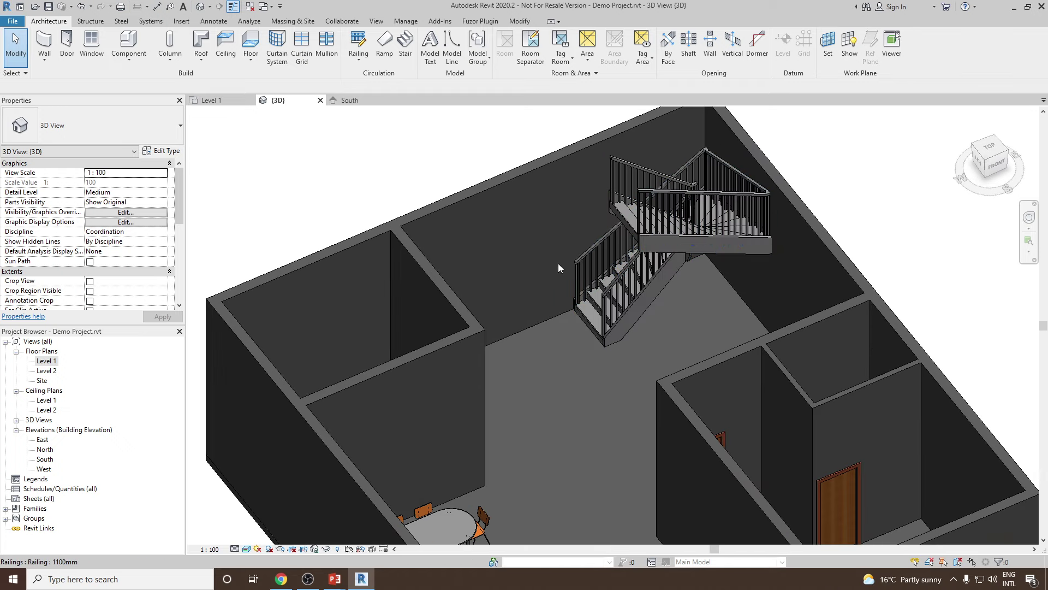
- Show the North elevation in Wireframe style and check where the stair meets Level 2
double_click(46, 361)
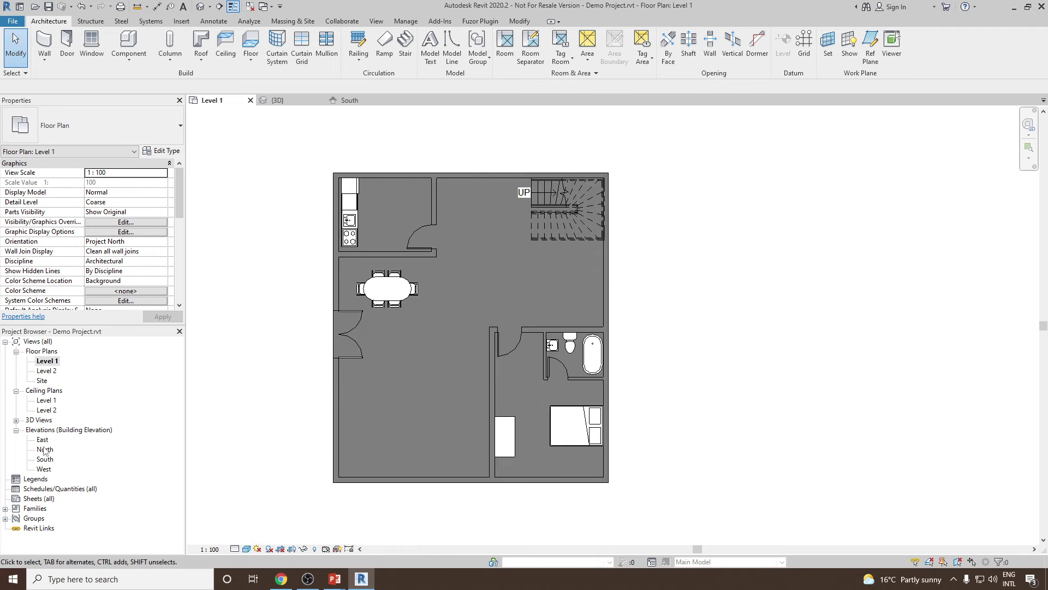
double_click(46, 450)
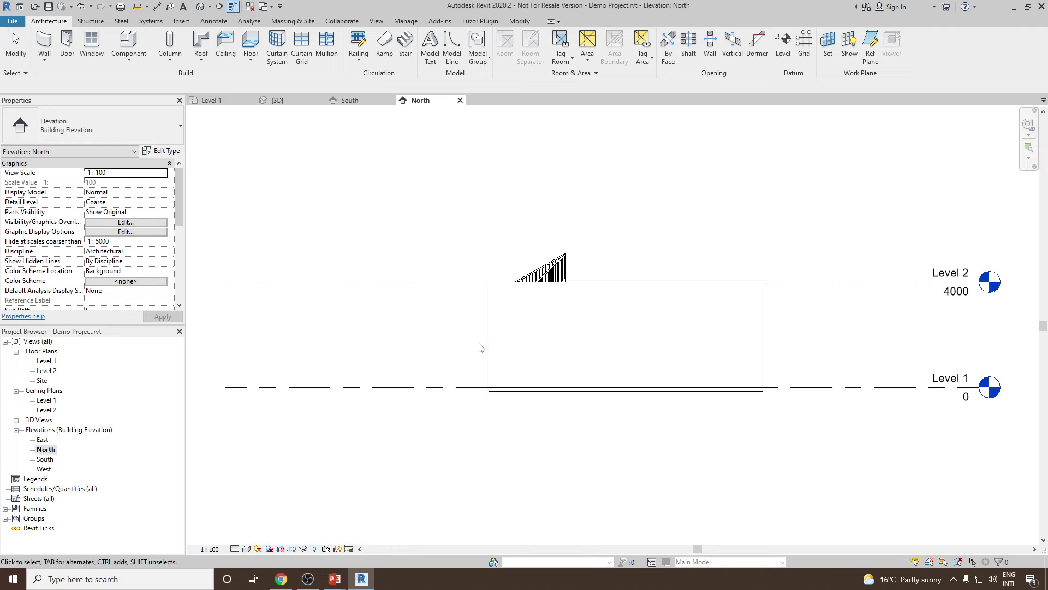
left_click(247, 549)
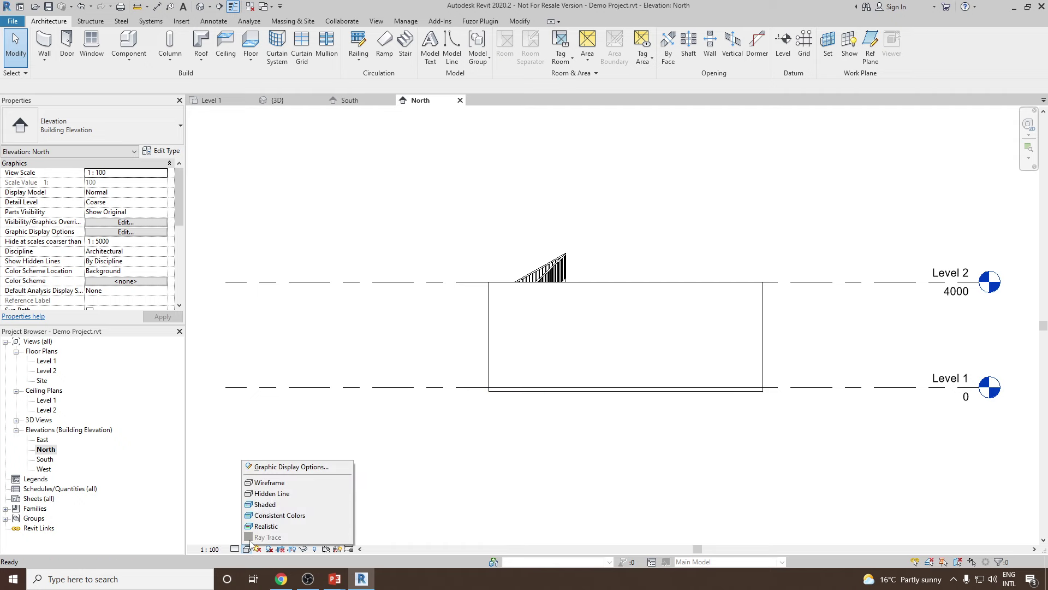
left_click(265, 481)
scroll(572, 311, "up", 3)
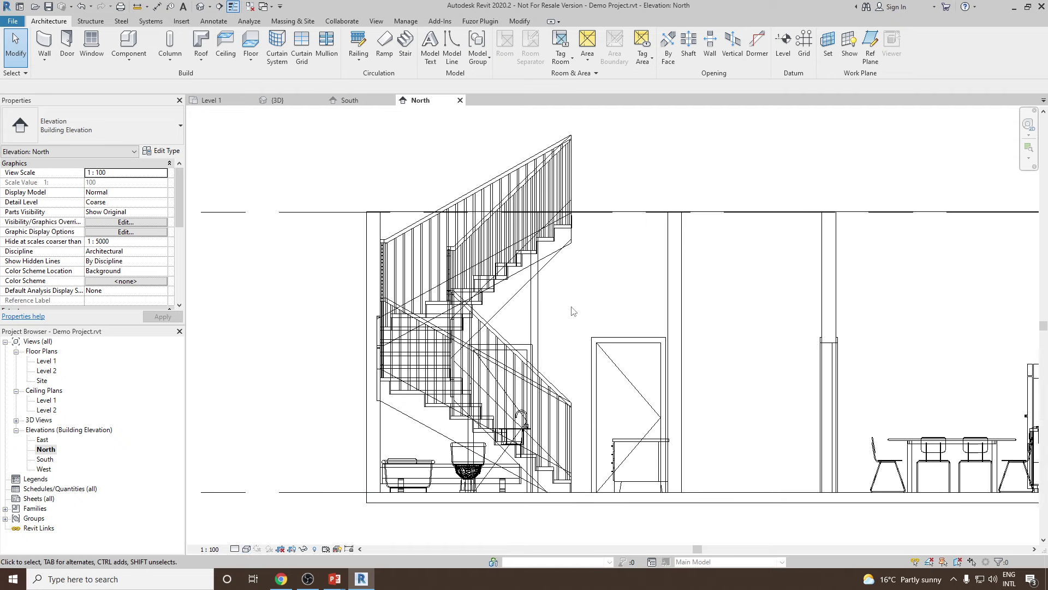
left_click(572, 243)
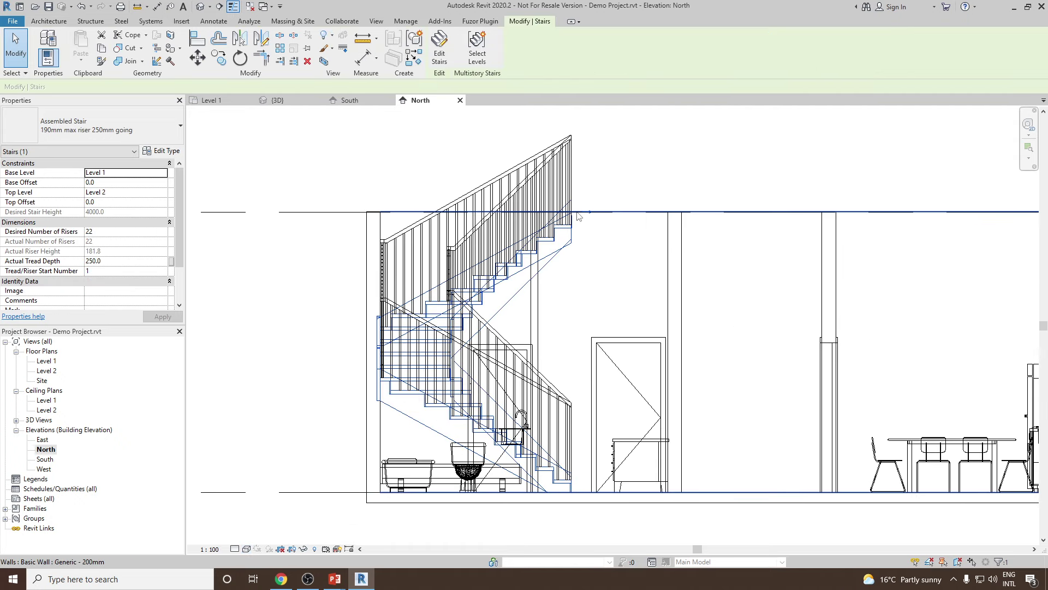
key("Escape")
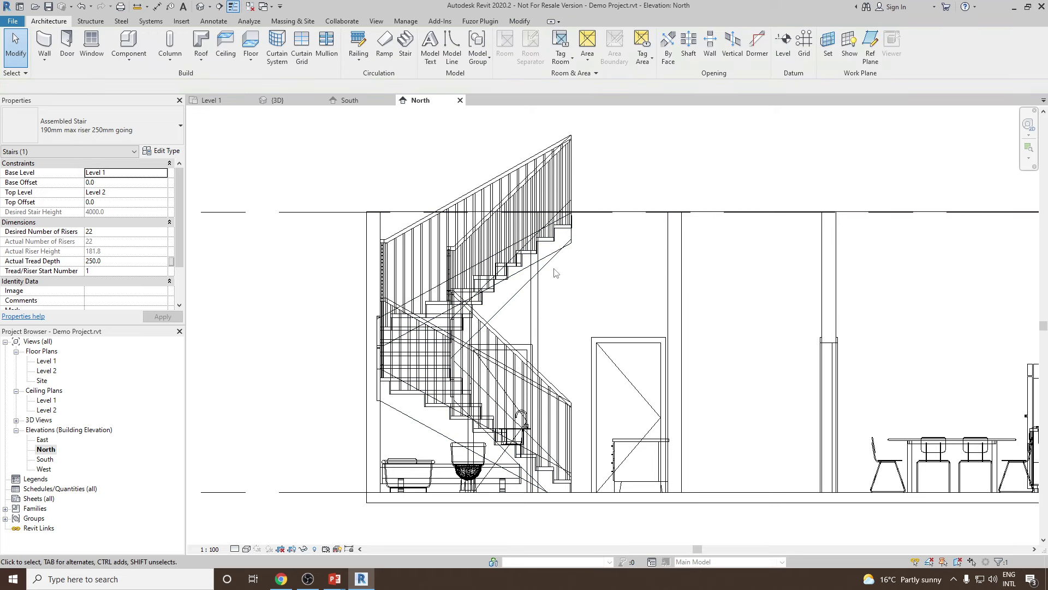
- Return to the 3D view, look at the stair within the whole house and restore the home orientation
left_click(200, 6)
scroll(525, 227, "down", 5)
middle_click_drag(525, 227, 709, 229, "shift")
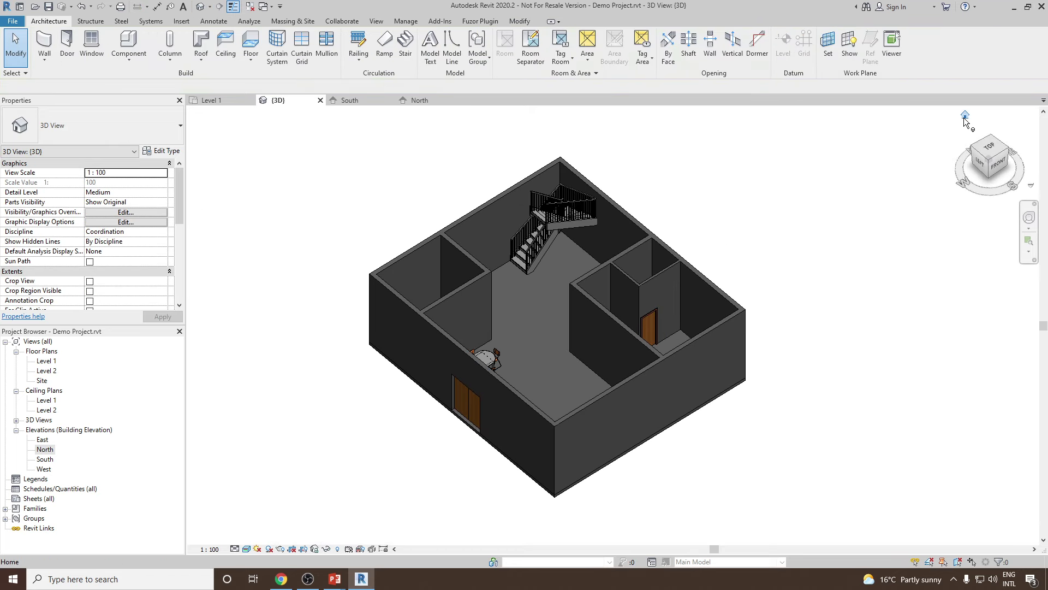
left_click(964, 117)
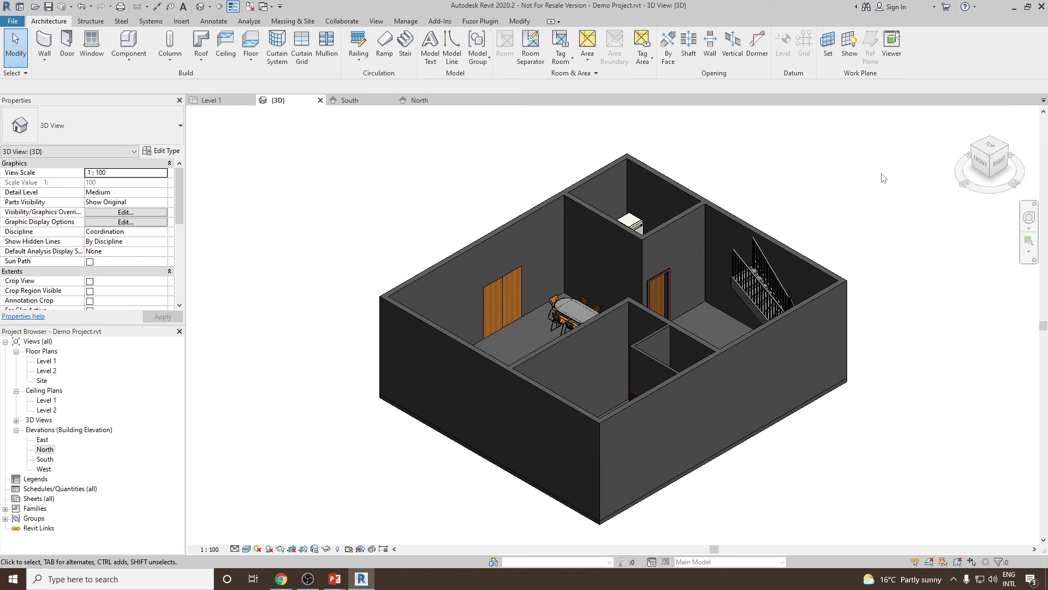